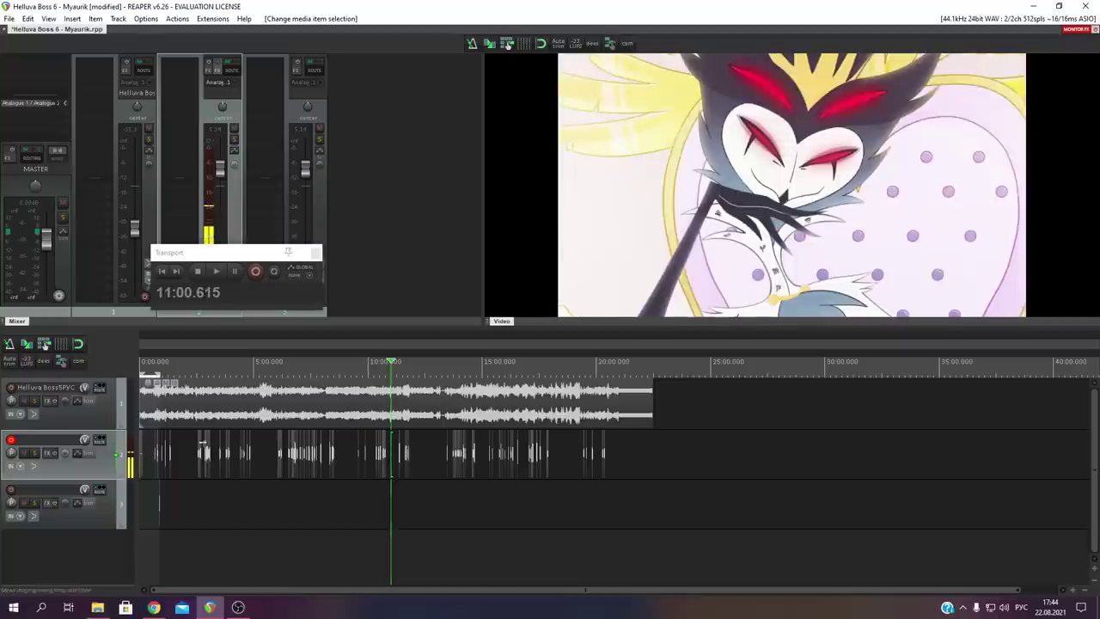
pyautogui.moveTo(403, 458); pyautogui.dragTo(638, 452)
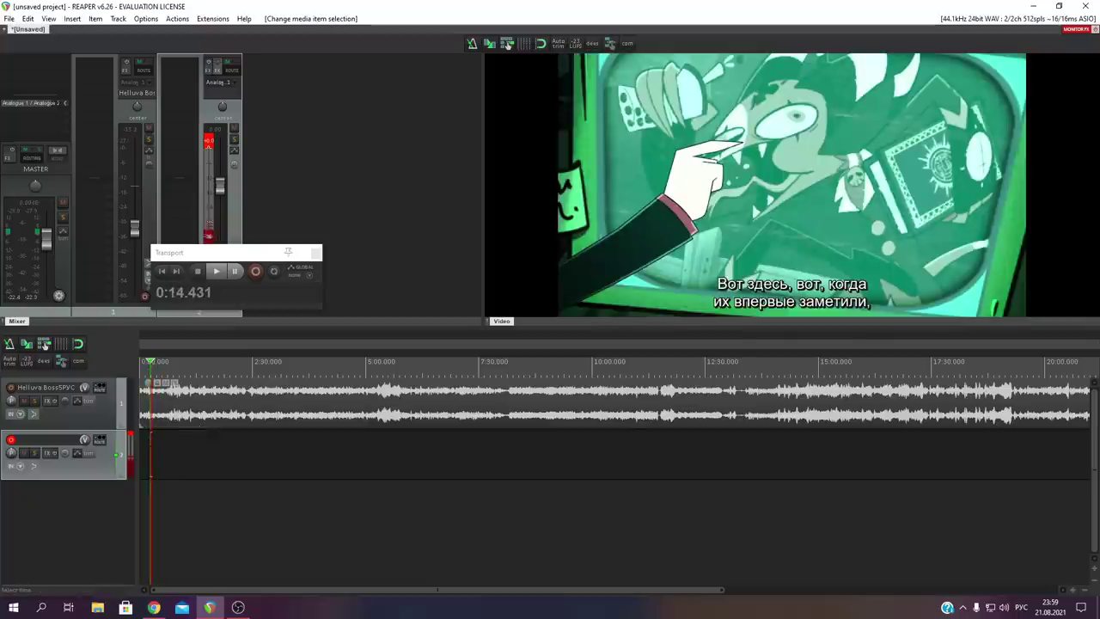
# - Preview the video's opening, stop it, and resume playback from about 0:24
pyautogui.click(216, 271)
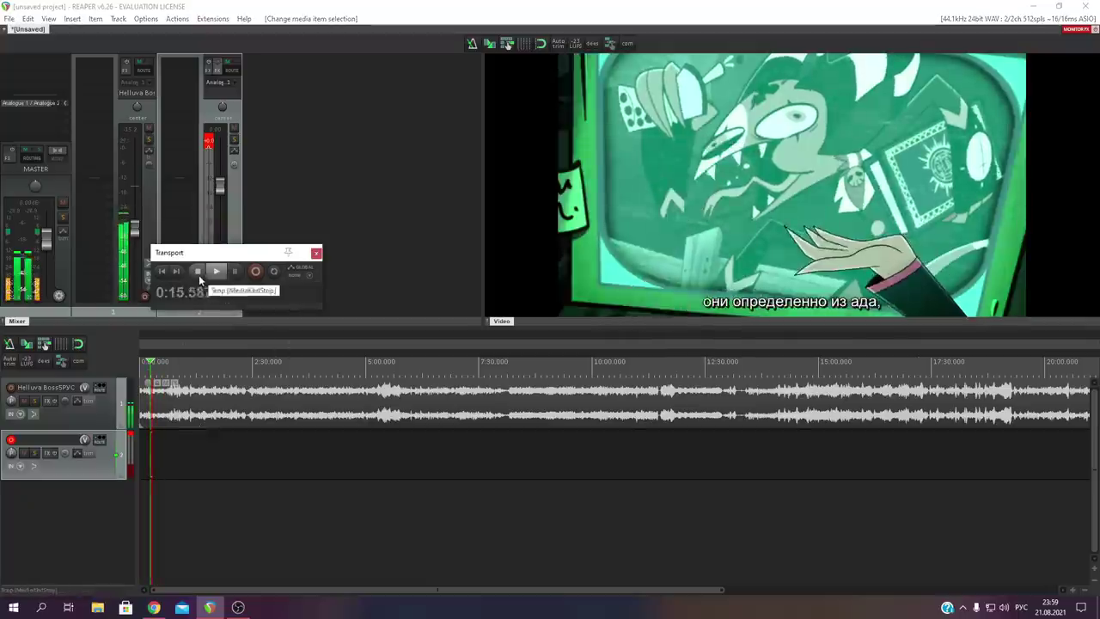
pyautogui.click(199, 272)
pyautogui.scroll(4, 183, 515)
pyautogui.click(183, 516)
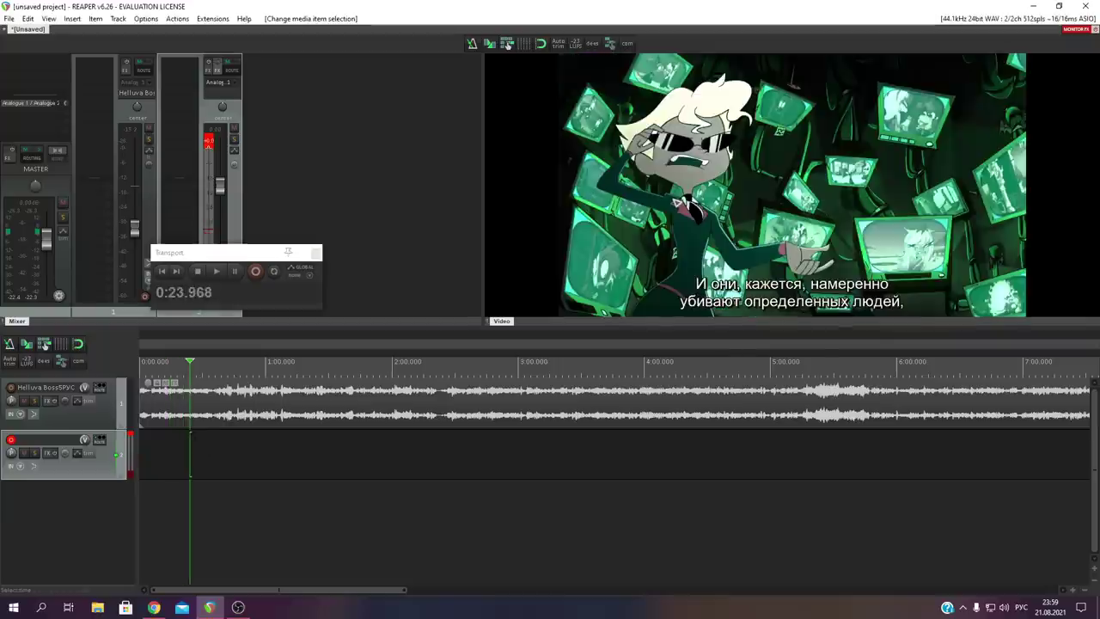
pyautogui.click(216, 271)
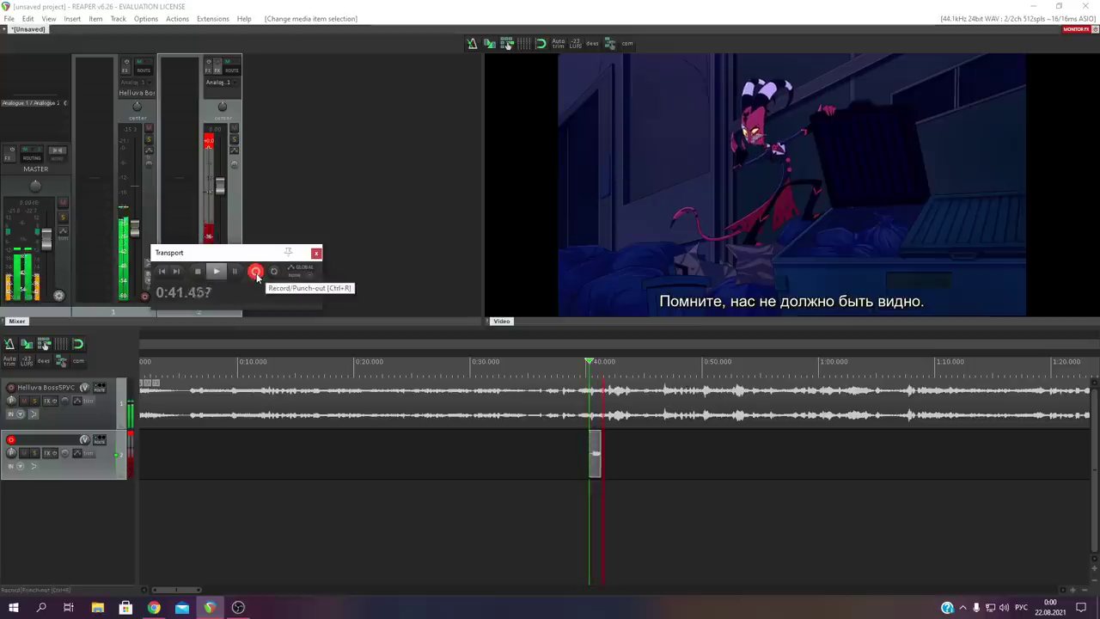
# - Stop the recording started at about 0:40 and undo the take
pyautogui.click(255, 271)
pyautogui.hotkey('ctrl', 'z')
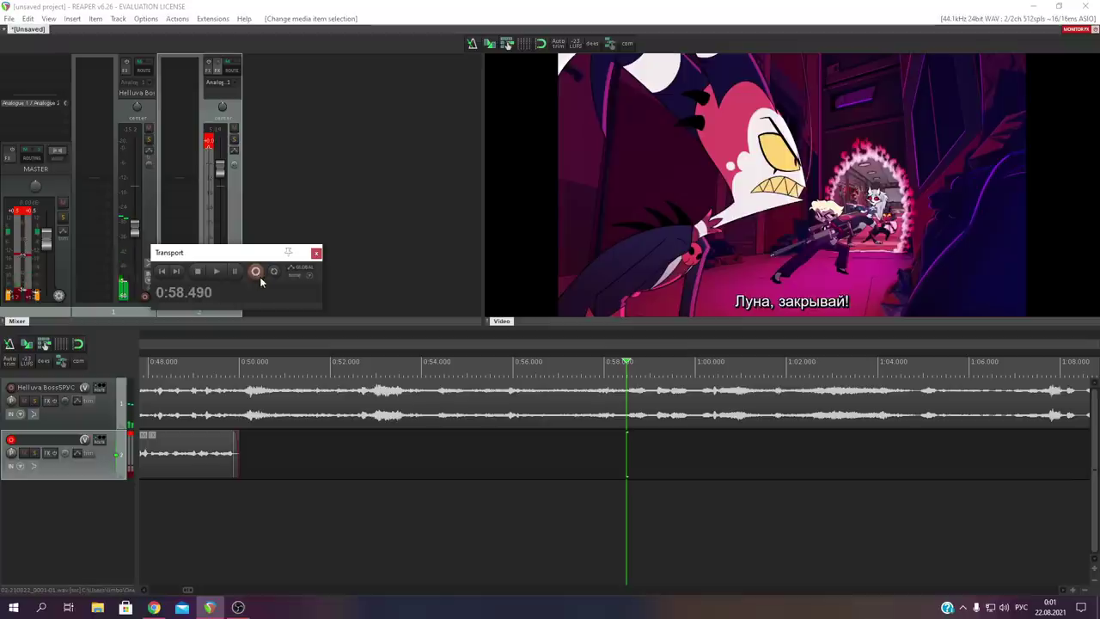
# - Record a voice take on the second track from about 0:58, play it back, and trim its end to about 0:59.8
pyautogui.click(257, 272)
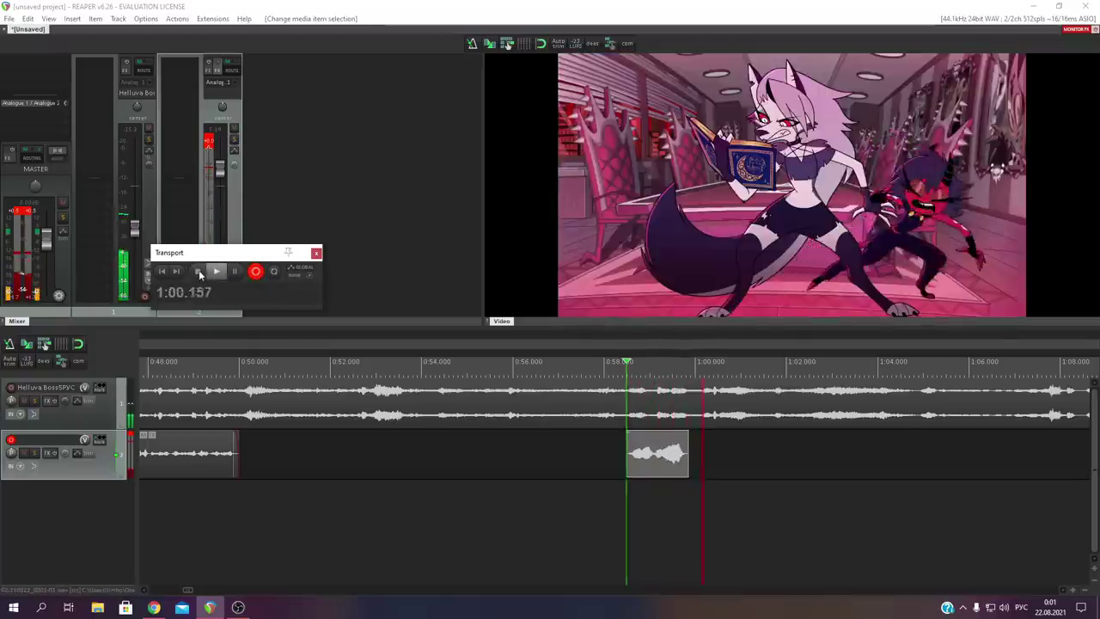
pyautogui.click(199, 271)
pyautogui.click(216, 271)
pyautogui.moveTo(704, 465); pyautogui.dragTo(685, 464)
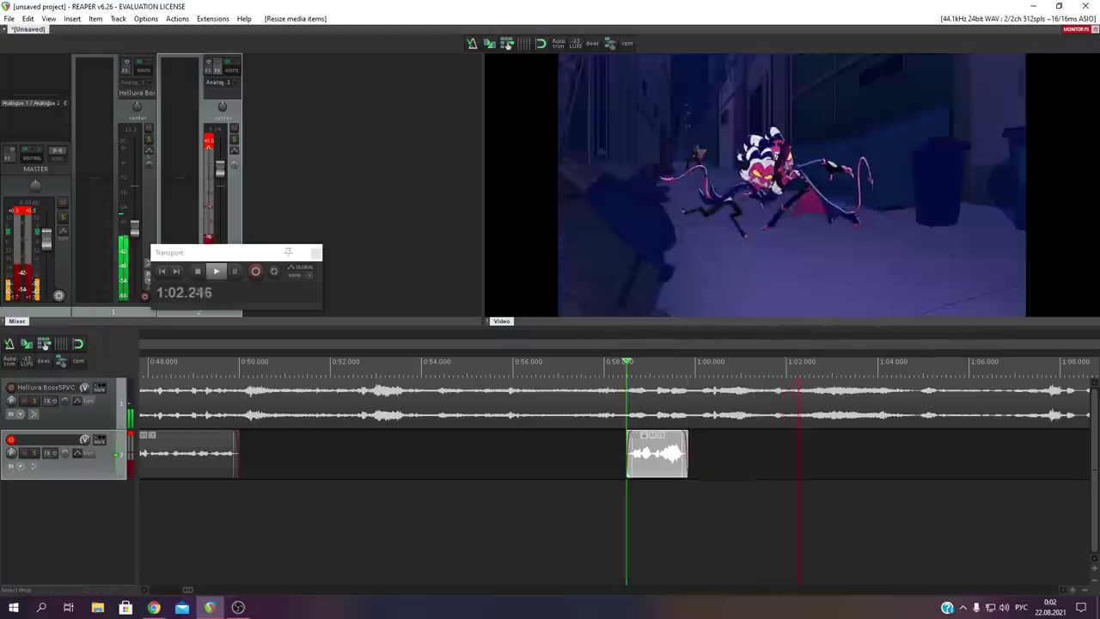
pyautogui.scroll(-5, 675, 447)
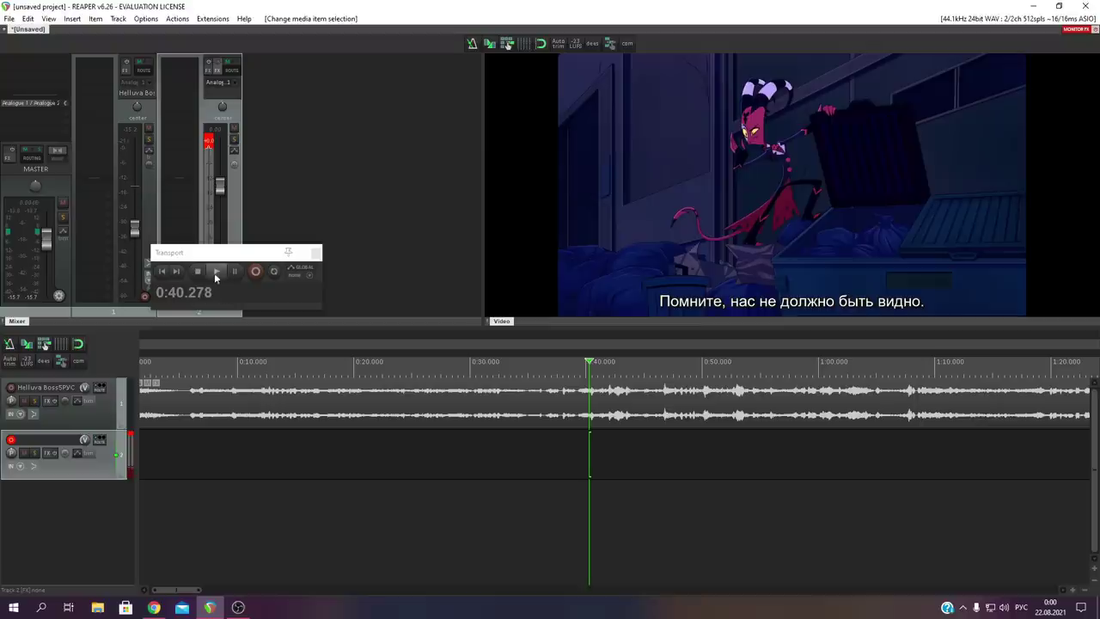
# - Record a short voice take on the second track from about 0:40
pyautogui.click(257, 272)
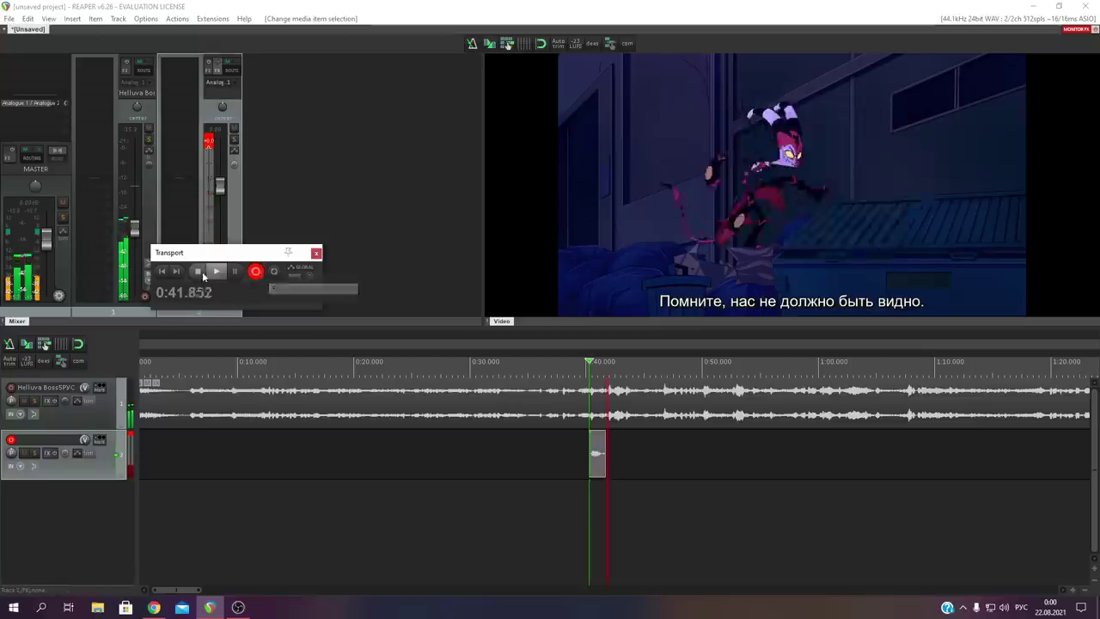
pyautogui.click(256, 272)
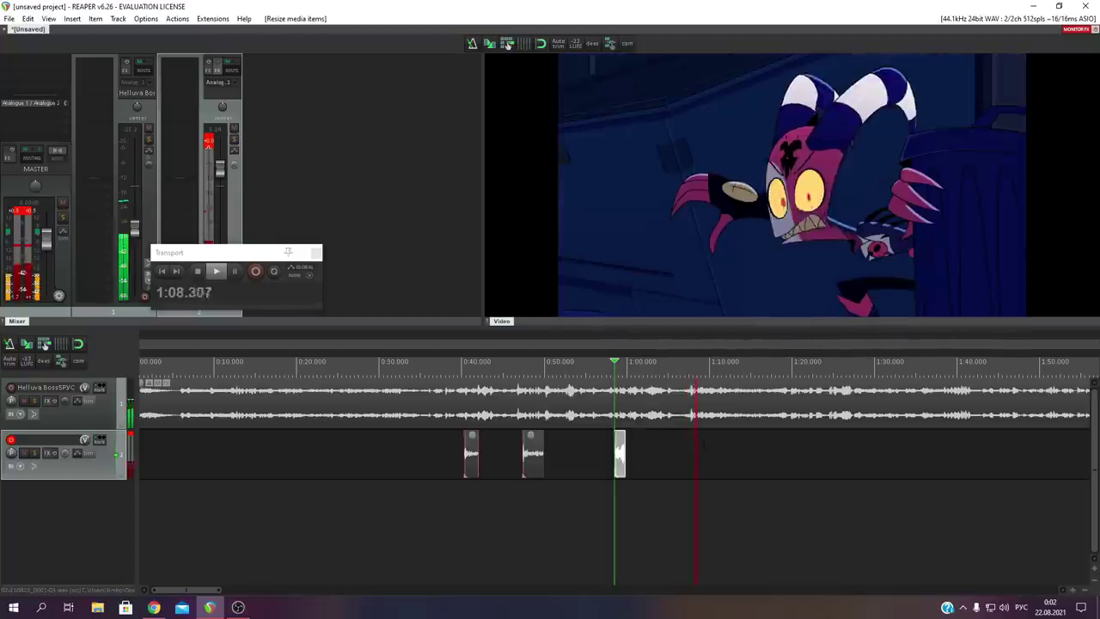
# - Move the edit cursor to about 1:08 on the timeline and stop playback there
pyautogui.press('-')
pyautogui.click(536, 524)
pyautogui.press('+')
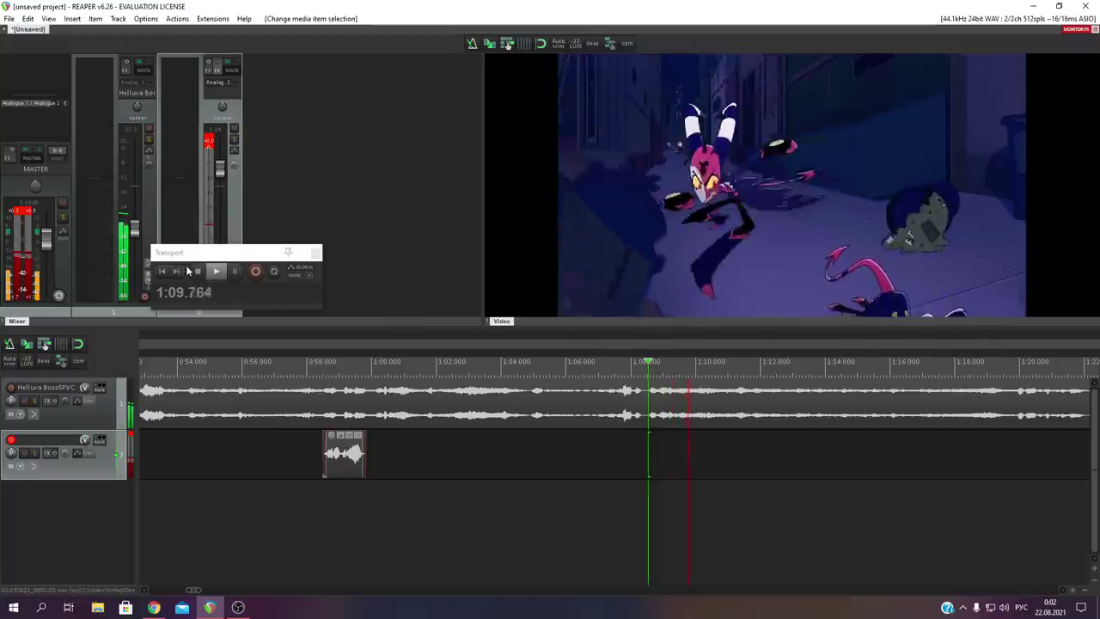
pyautogui.press('space')
# - Try a voice take on the second track from about 1:08, listen to it, and undo the recording
pyautogui.click(255, 271)
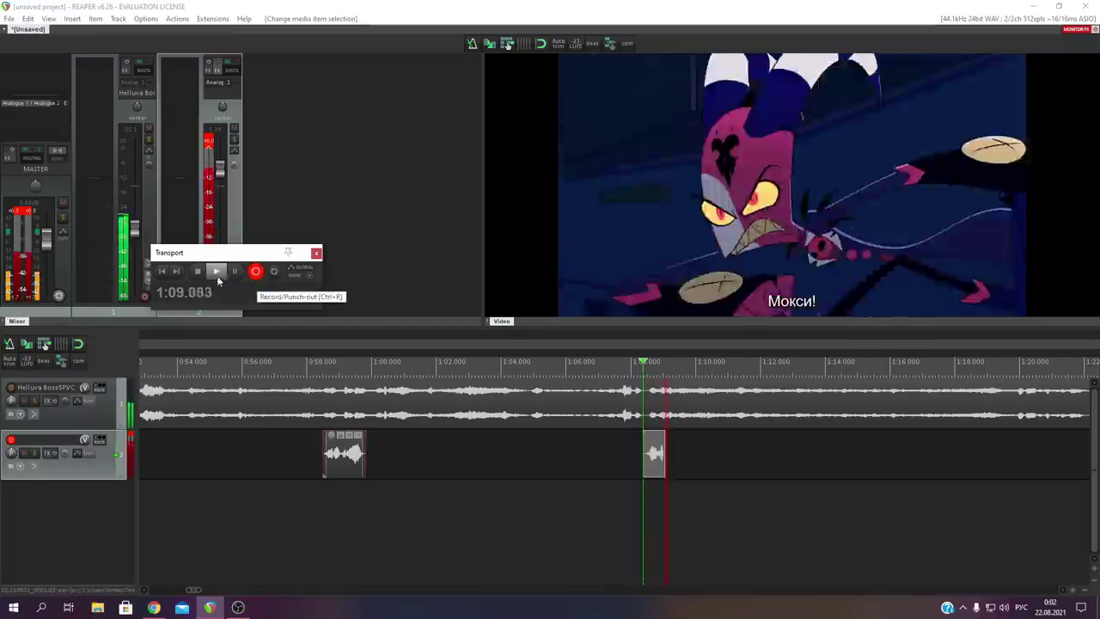
pyautogui.click(219, 271)
pyautogui.click(222, 274)
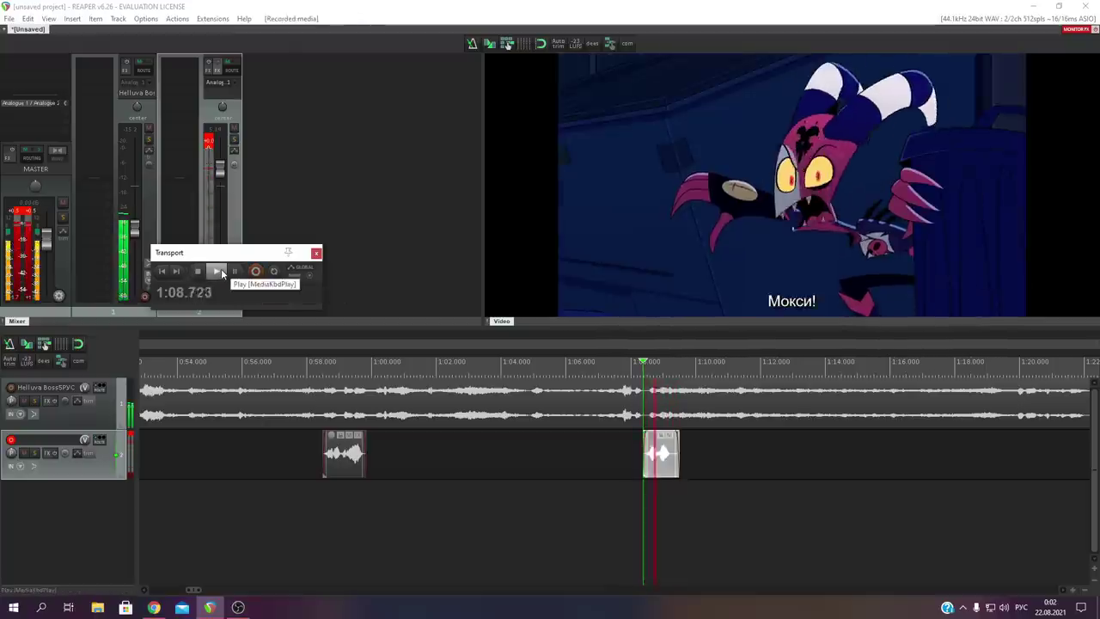
pyautogui.click(197, 271)
pyautogui.hotkey('ctrl', 'z')
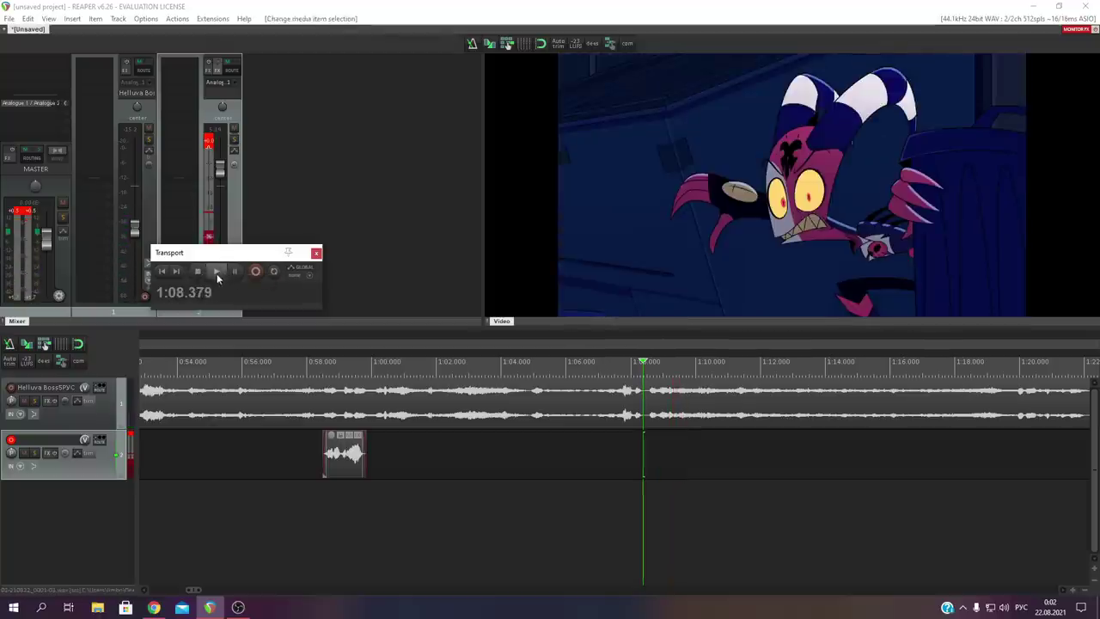
pyautogui.click(217, 273)
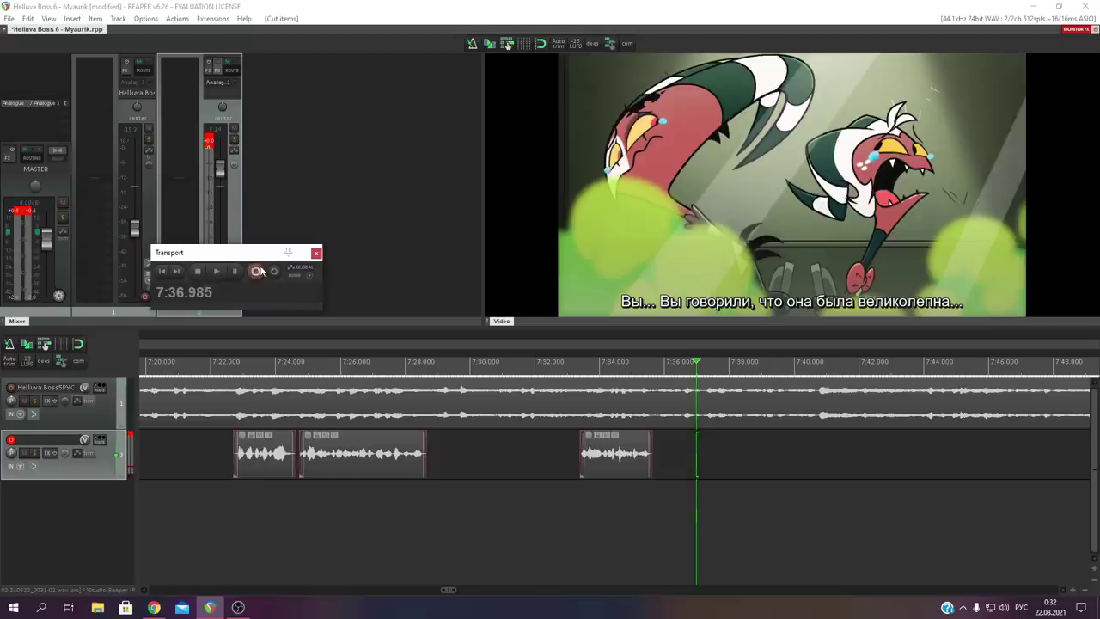
# - Try a voice take from about 7:37, undo it, and replay the video from the same position
pyautogui.click(256, 270)
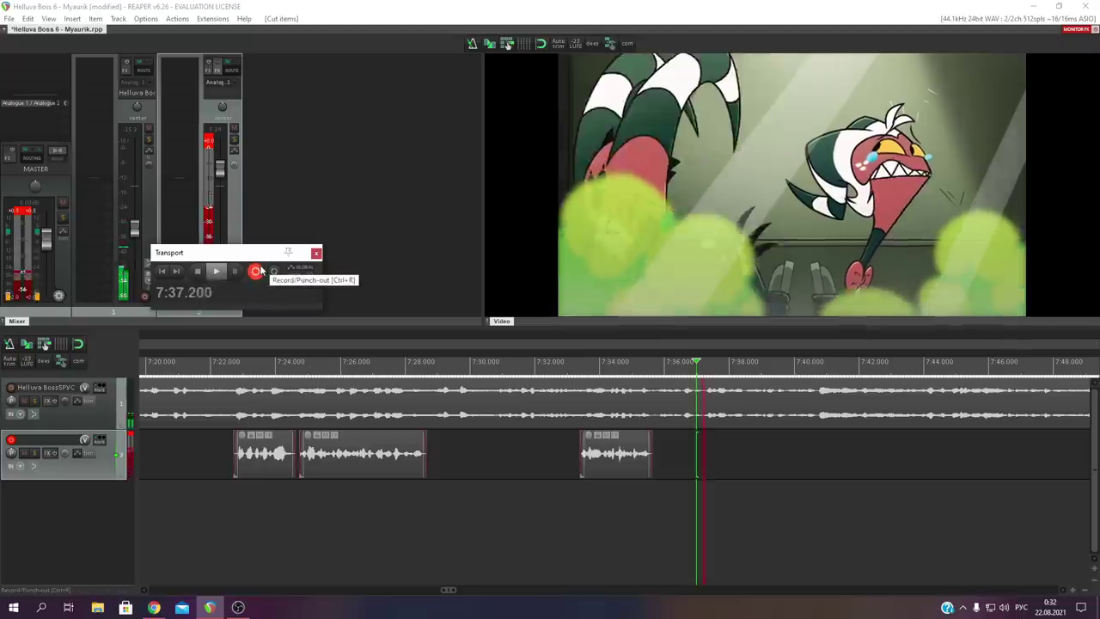
pyautogui.press('space')
pyautogui.hotkey('ctrl', 'z')
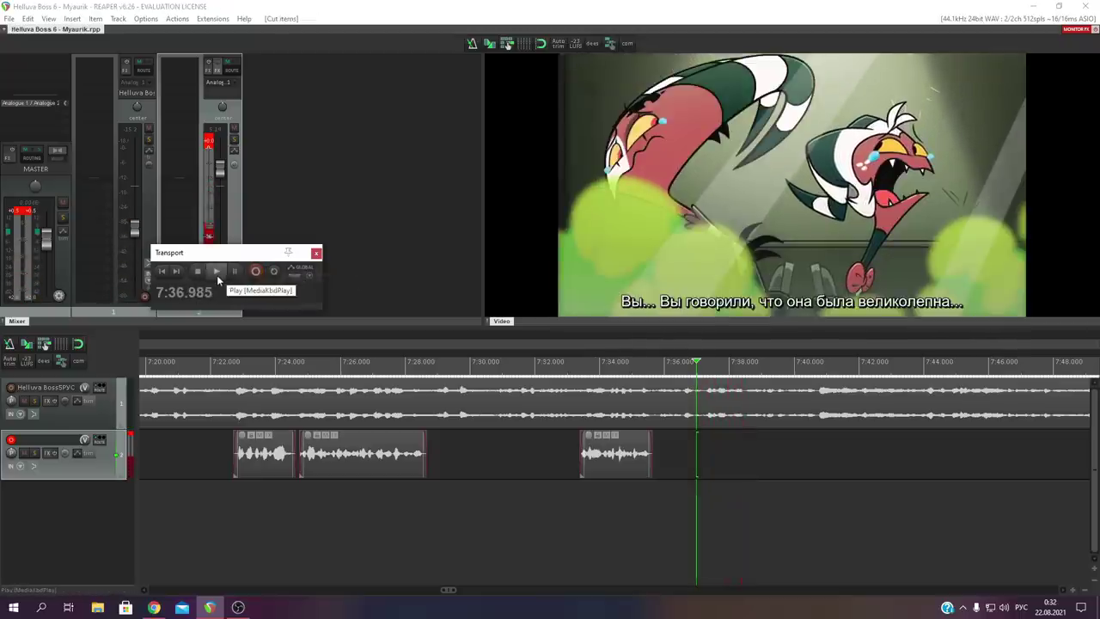
pyautogui.click(217, 275)
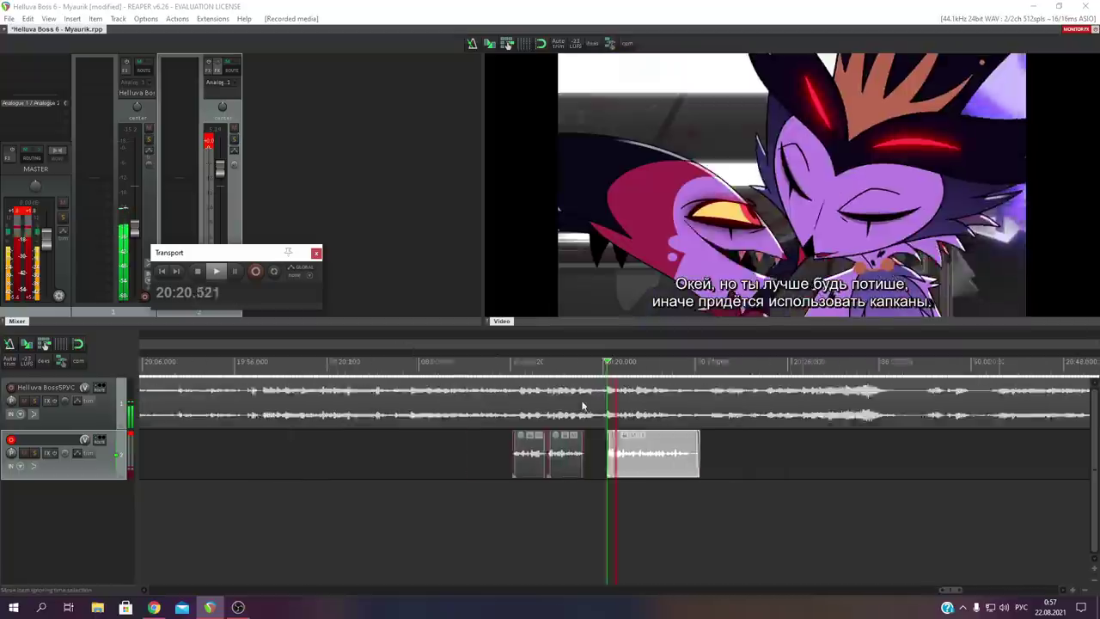
# - Trim the end of the voice take starting at about 20:20 to about 20:23.7 and shift it slightly earlier
pyautogui.moveTo(701, 463); pyautogui.dragTo(651, 459)
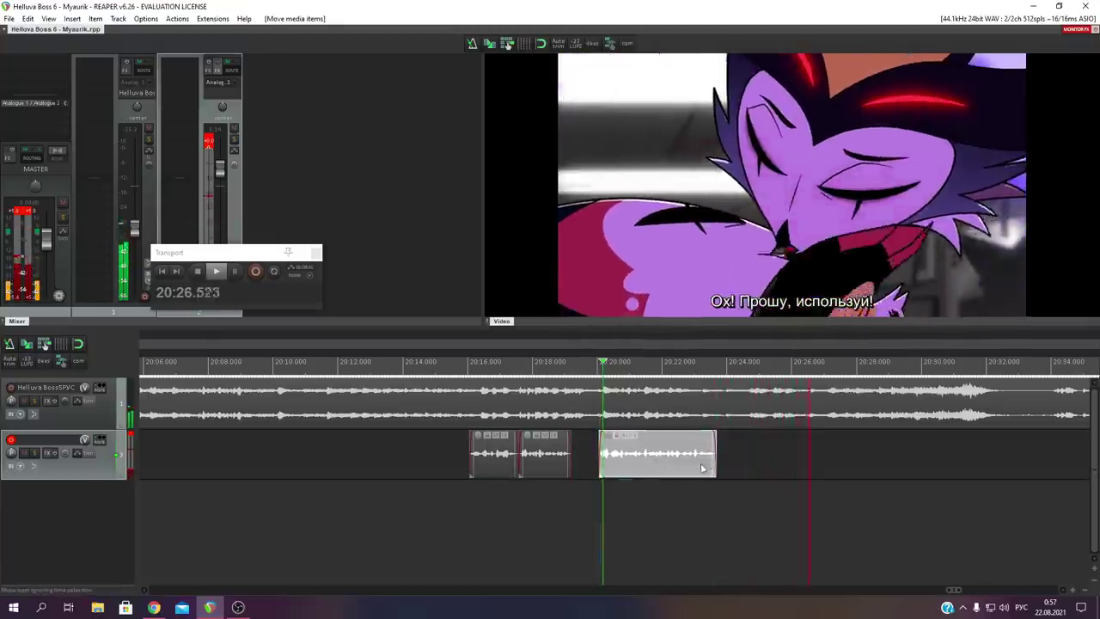
pyautogui.scroll(-3, 708, 463)
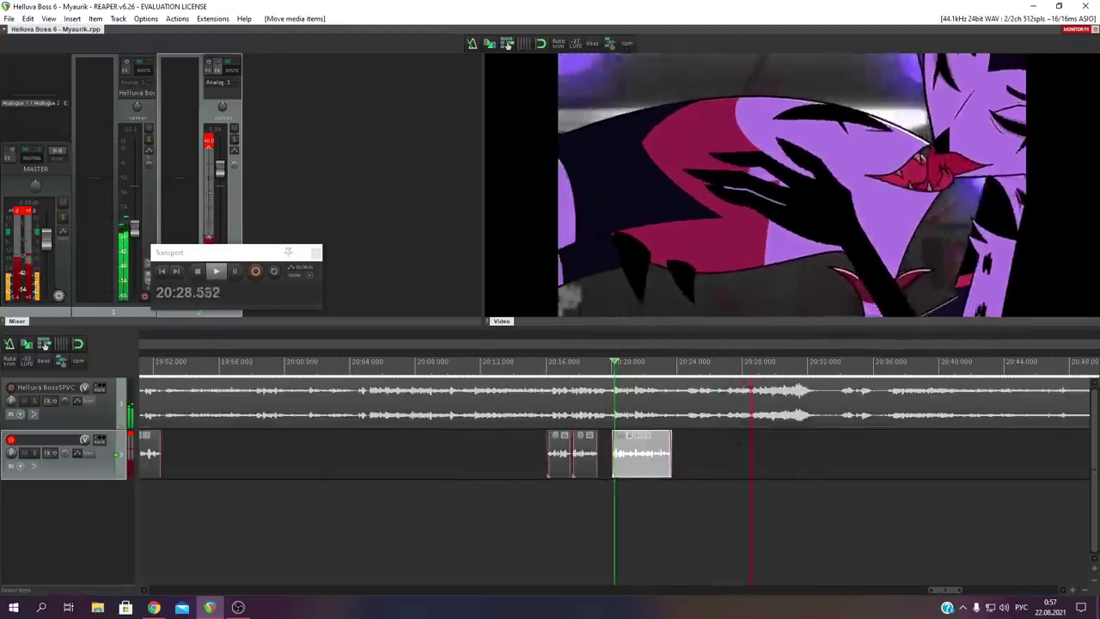
# - Replay the video section after the trimmed take, restarting playback from about 20:26 and 20:25
pyautogui.click(724, 444)
pyautogui.click(713, 439)
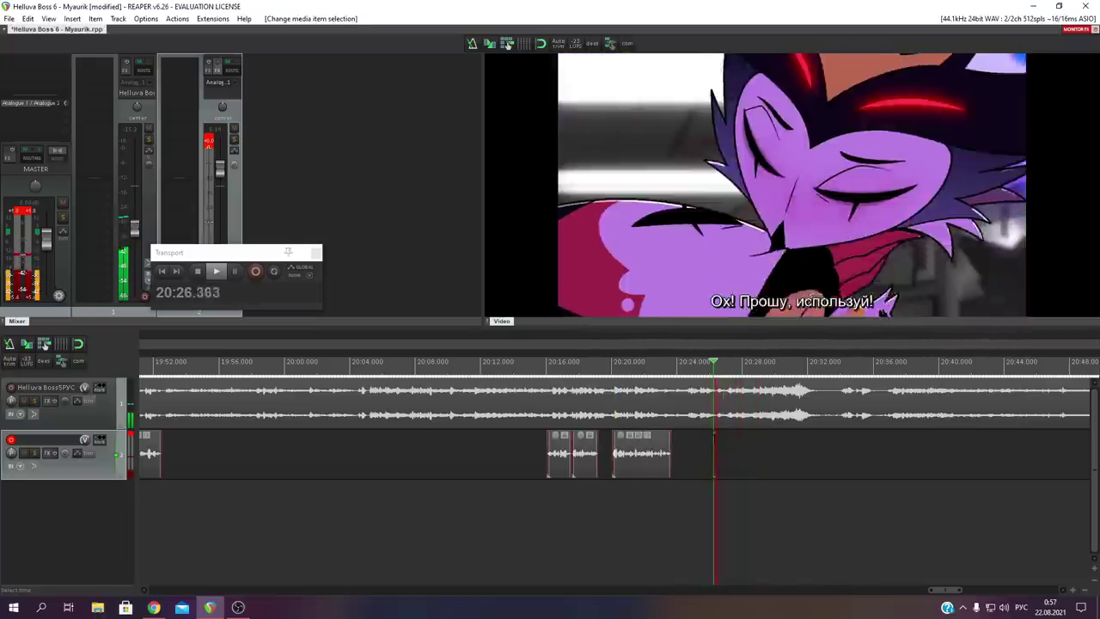
pyautogui.click(694, 438)
pyautogui.hscroll(2, 694, 438)
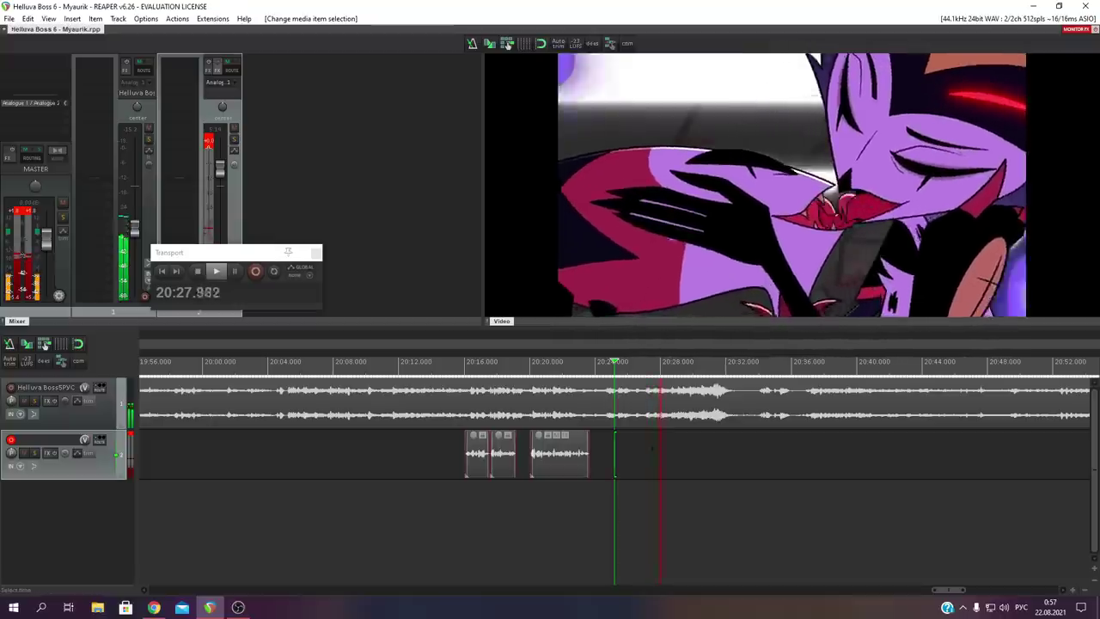
pyautogui.press('-')
pyautogui.press('-')
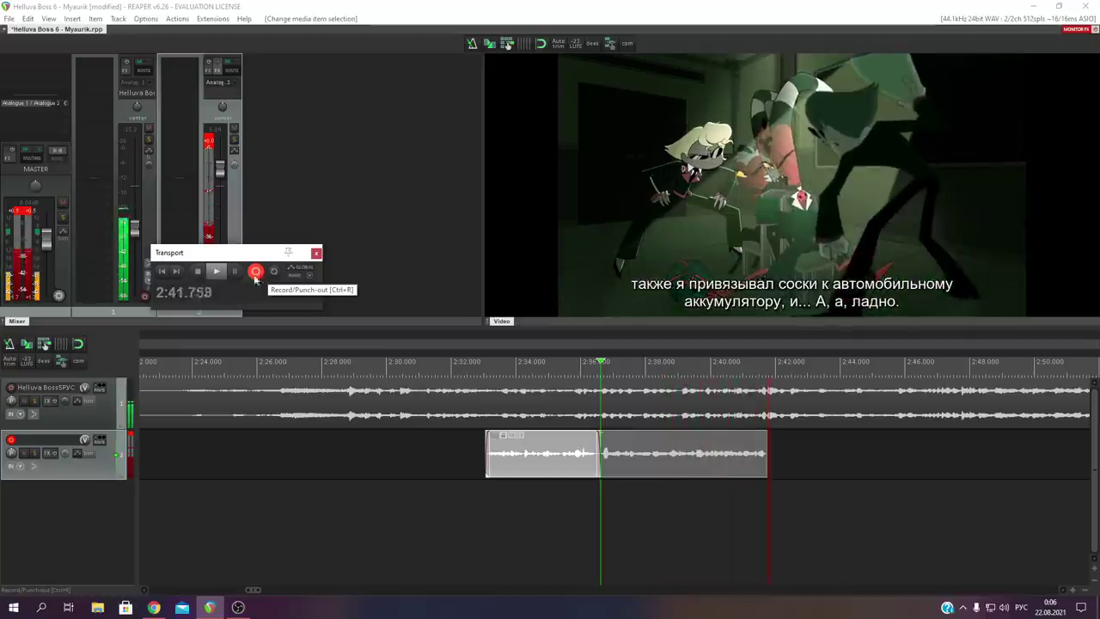
# - Stop the recording started at about 2:36.6 and discard that take
pyautogui.click(197, 273)
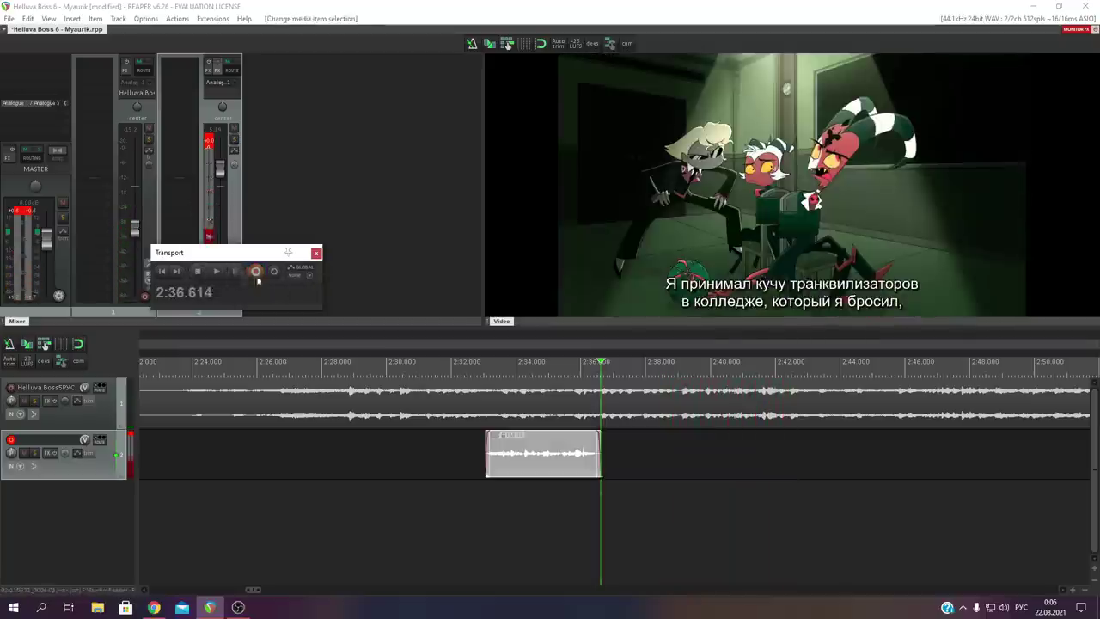
pyautogui.scroll(2, 590, 458)
pyautogui.click(605, 461)
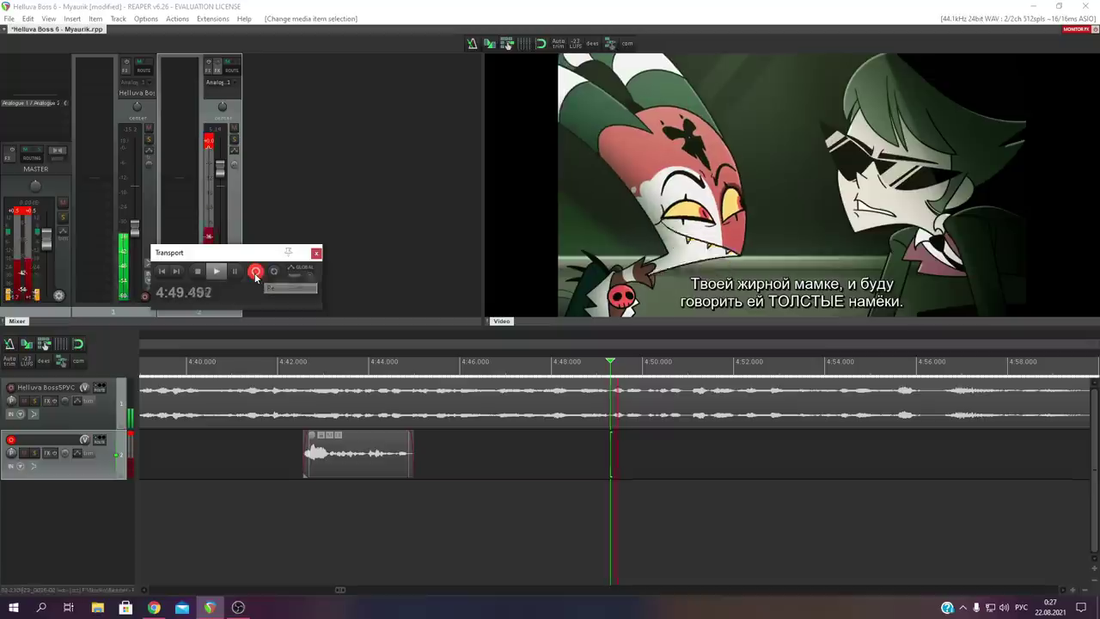
# - Try a voice take on the second track from about 4:49 and undo the recording
pyautogui.click(255, 271)
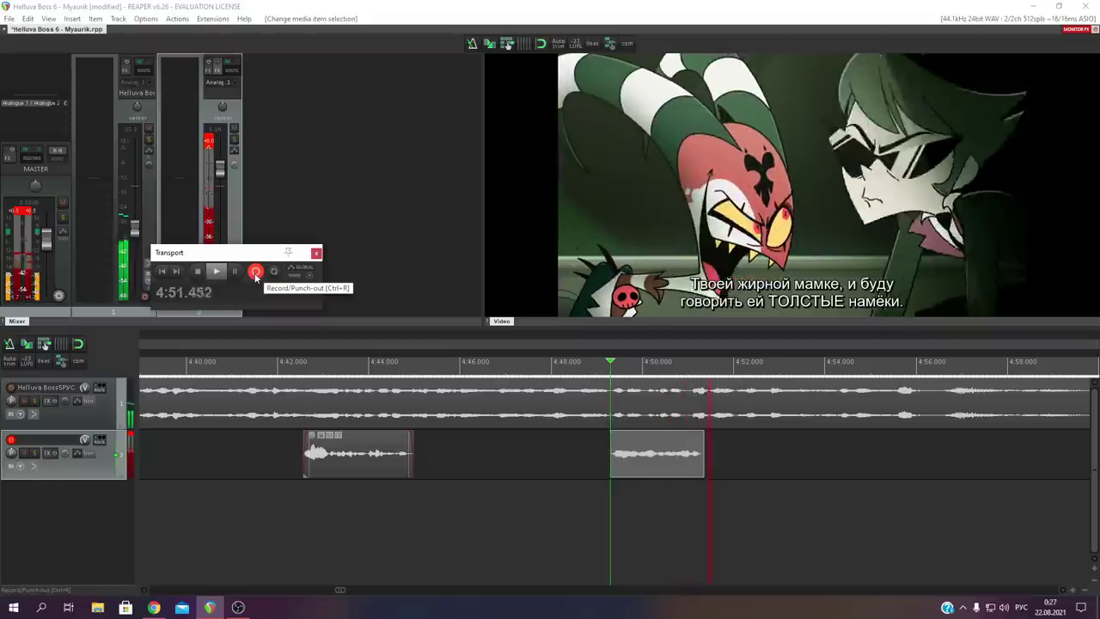
pyautogui.click(215, 273)
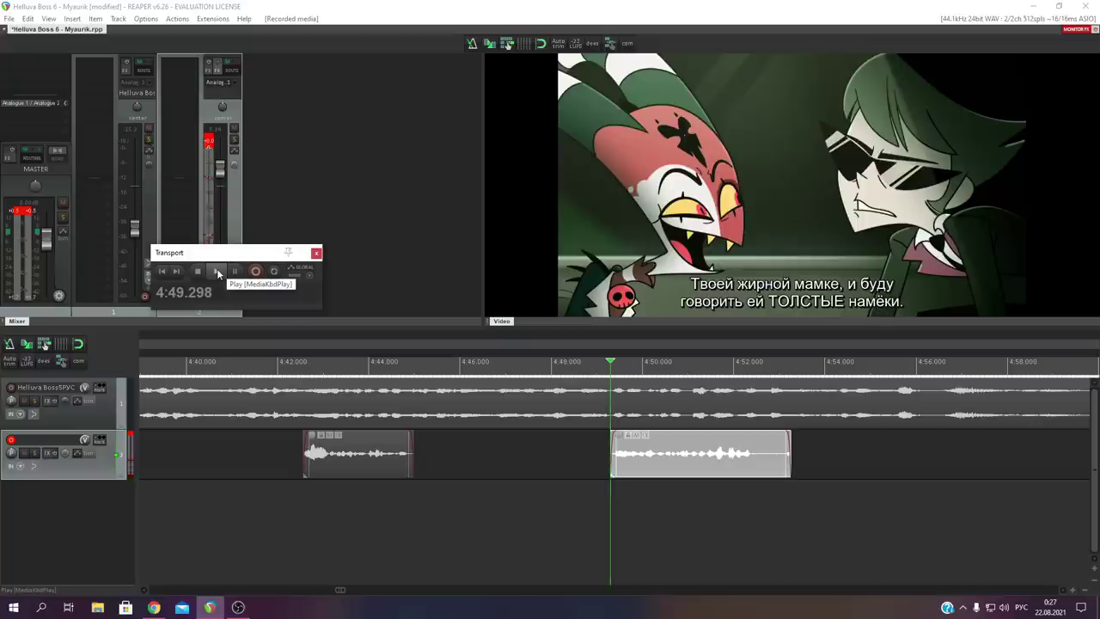
pyautogui.hotkey('ctrl', 'z')
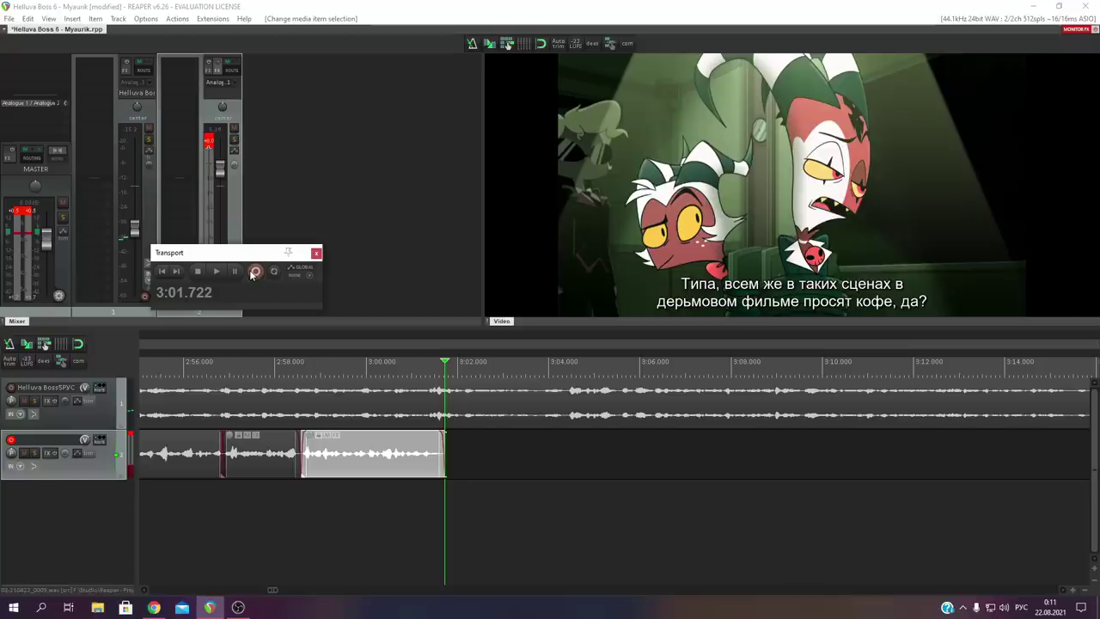
# - Try a voice take directly after the existing one from about 3:01.7, undo it, and restart recording there
pyautogui.click(253, 272)
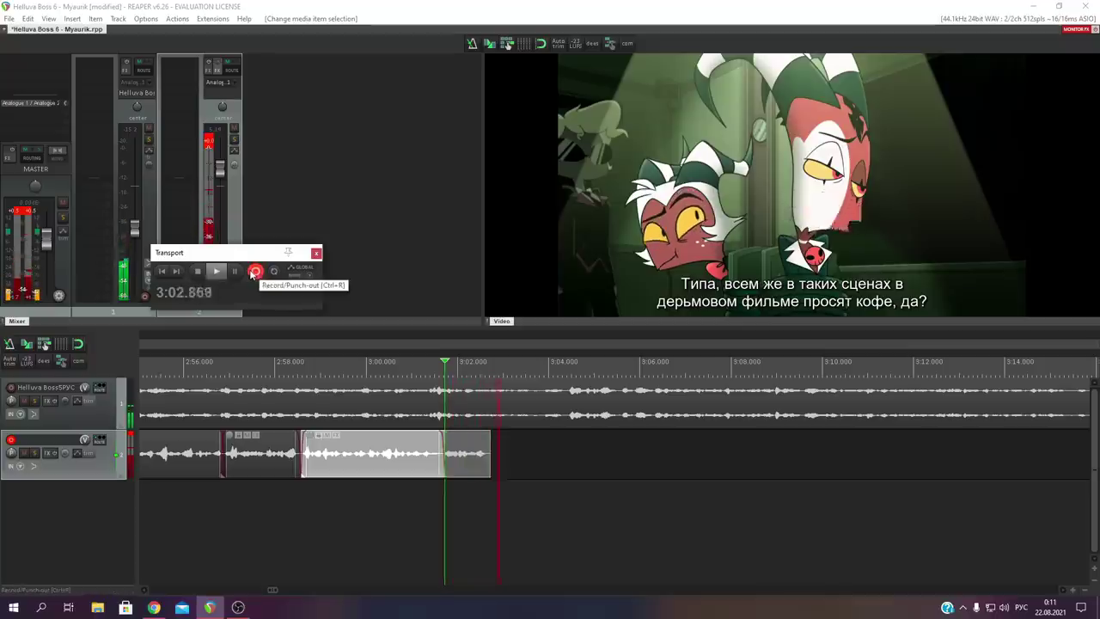
pyautogui.click(255, 271)
pyautogui.hotkey('ctrl', 'z')
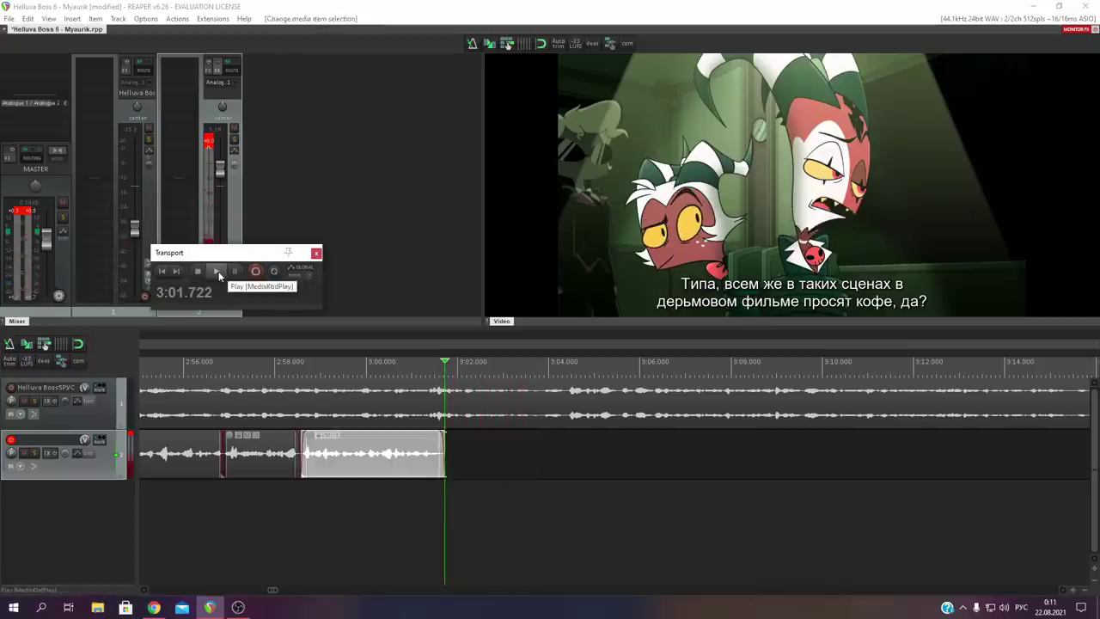
pyautogui.click(254, 271)
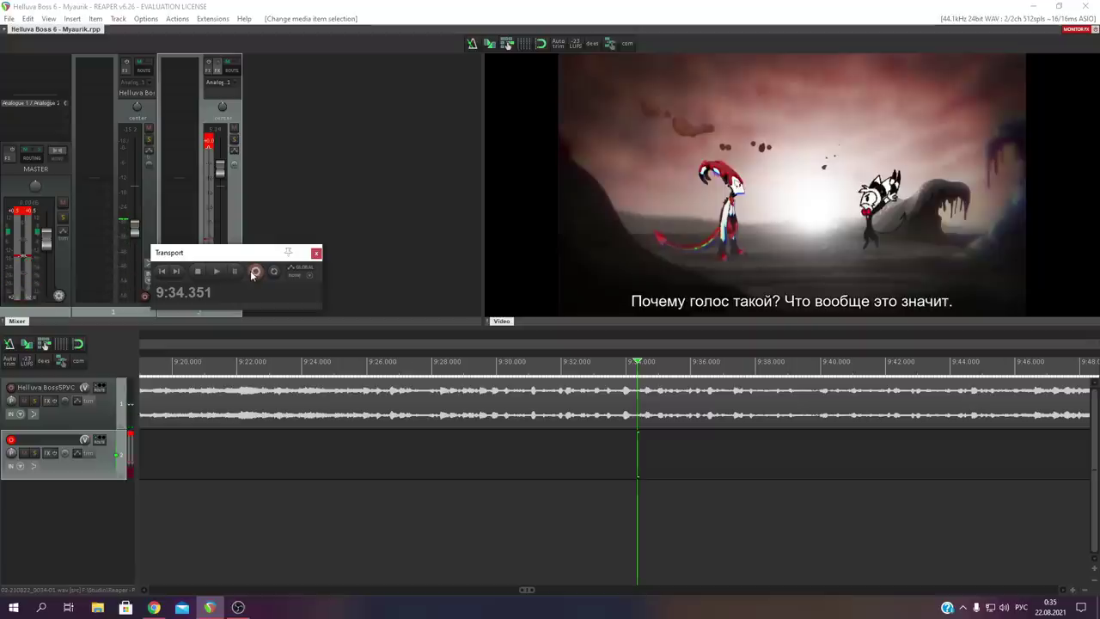
# - Try a voice take on the second track from about 9:34 and undo the recording
pyautogui.click(255, 272)
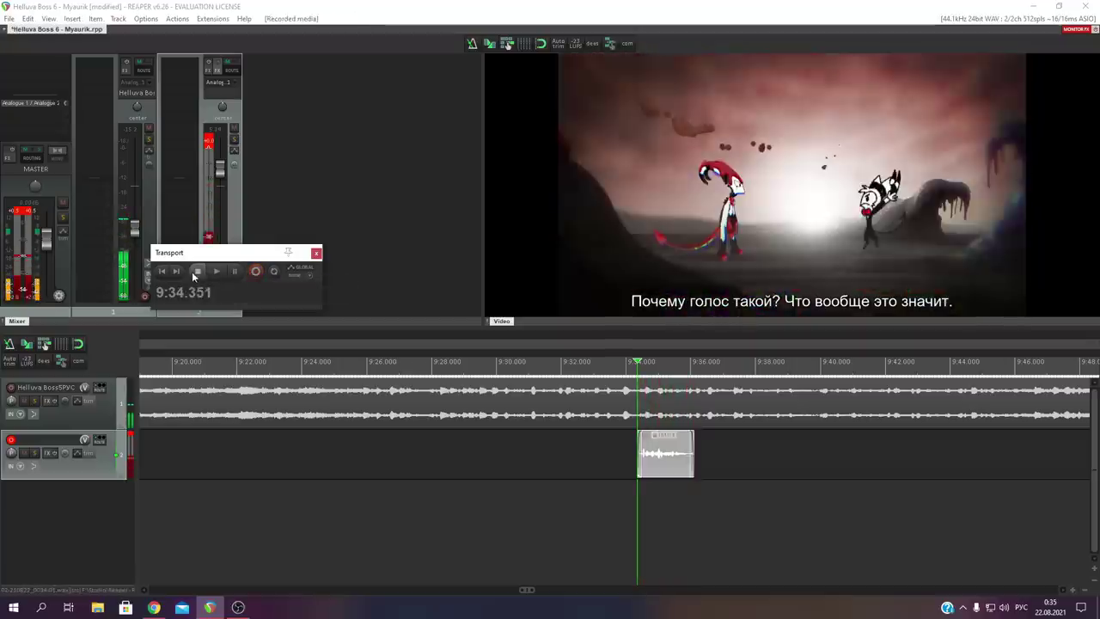
pyautogui.hotkey('ctrl', 'z')
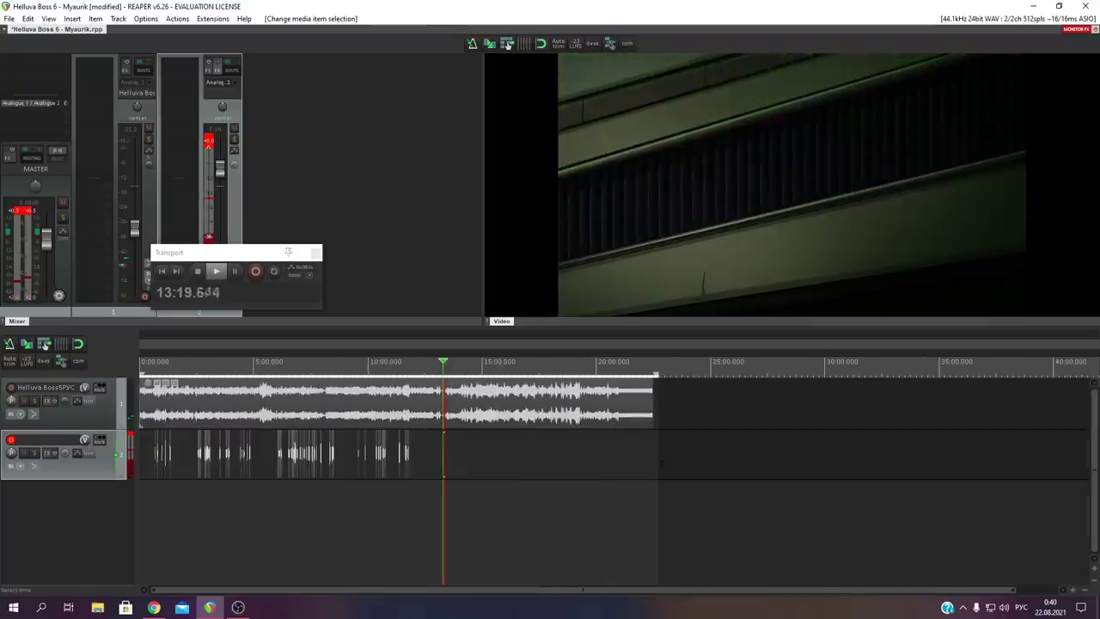
pyautogui.scroll(5, 661, 465)
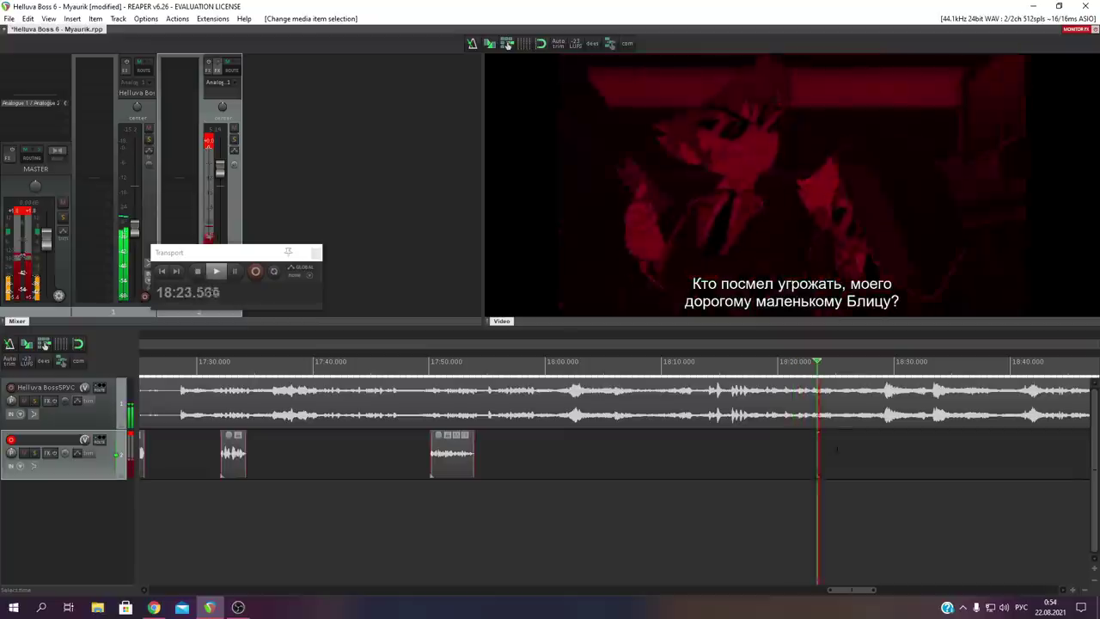
pyautogui.scroll(-3, 556, 465)
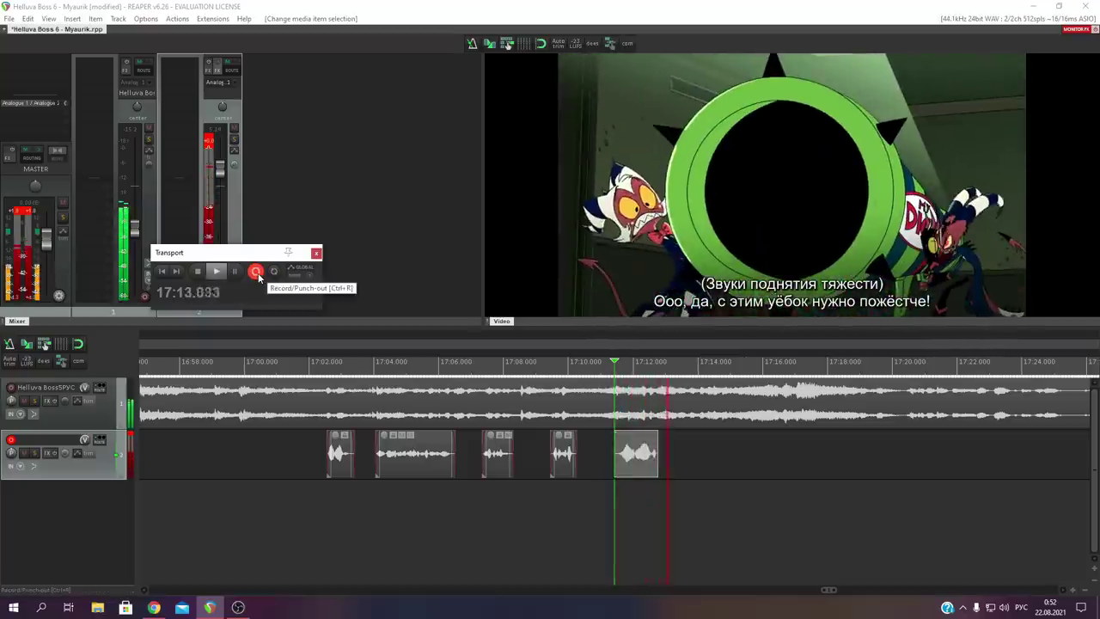
# - Finish the voice take started at about 17:11.5 and trim its end to about 17:14.7 on the second track
pyautogui.click(255, 271)
pyautogui.moveTo(737, 464); pyautogui.dragTo(720, 464)
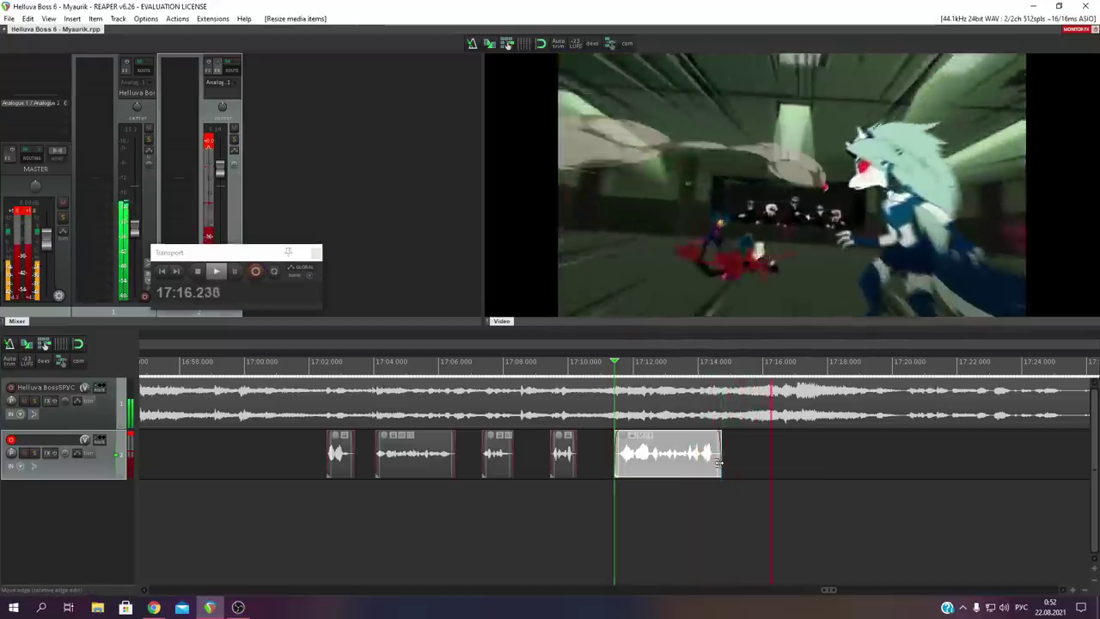
pyautogui.scroll(-2, 715, 455)
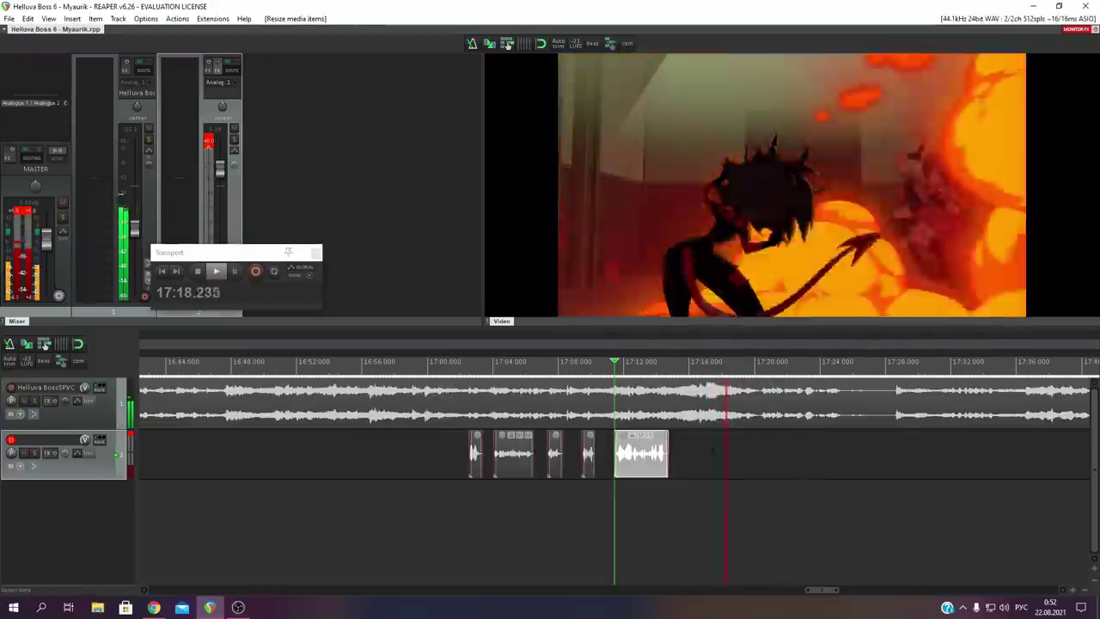
pyautogui.click(692, 447)
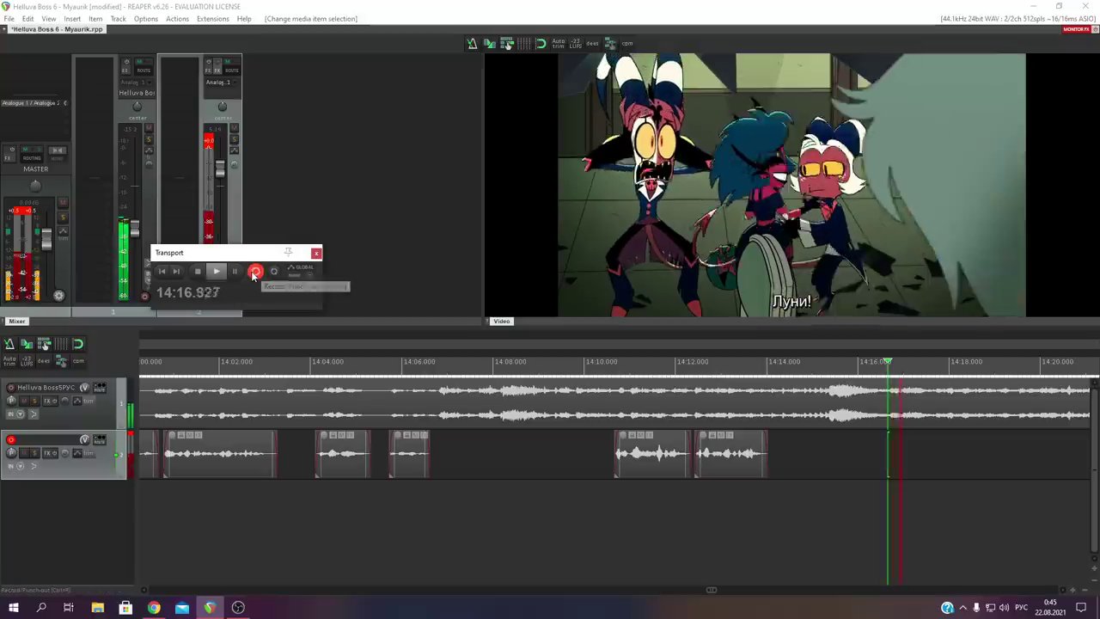
# - Try a voice take on the second track from about 14:16.7, play it back, and undo the recording
pyautogui.click(256, 274)
pyautogui.press('space')
pyautogui.click(216, 271)
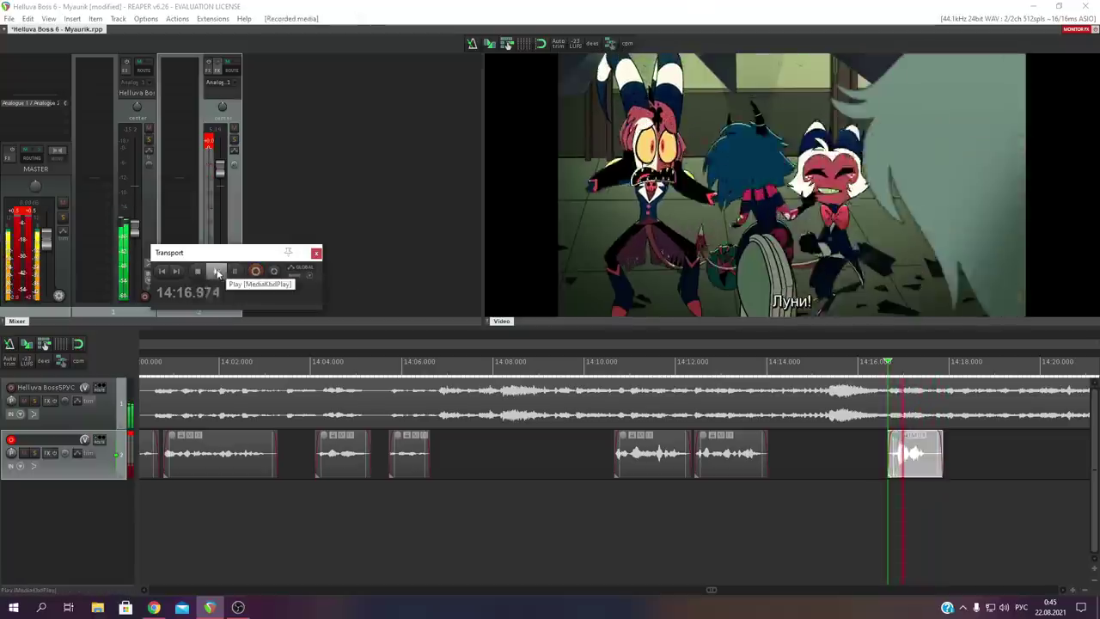
pyautogui.click(197, 271)
pyautogui.hotkey('ctrl', 'z')
# - Continue playing the video from about 19:21.6 to locate the next line to voice
pyautogui.scroll(3, 408, 353)
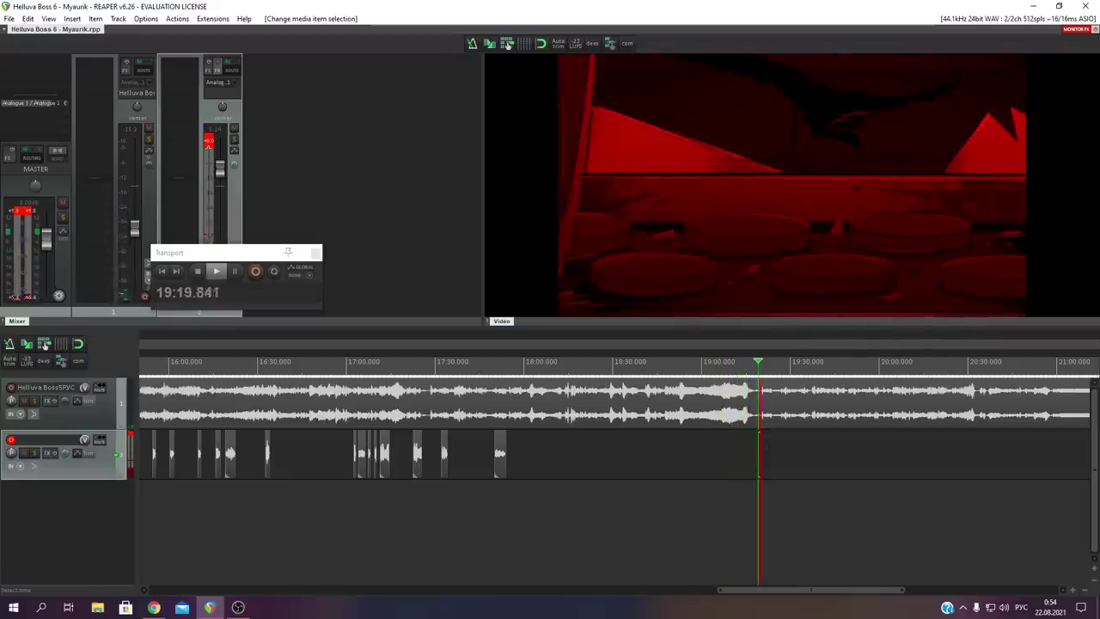
pyautogui.press('=')
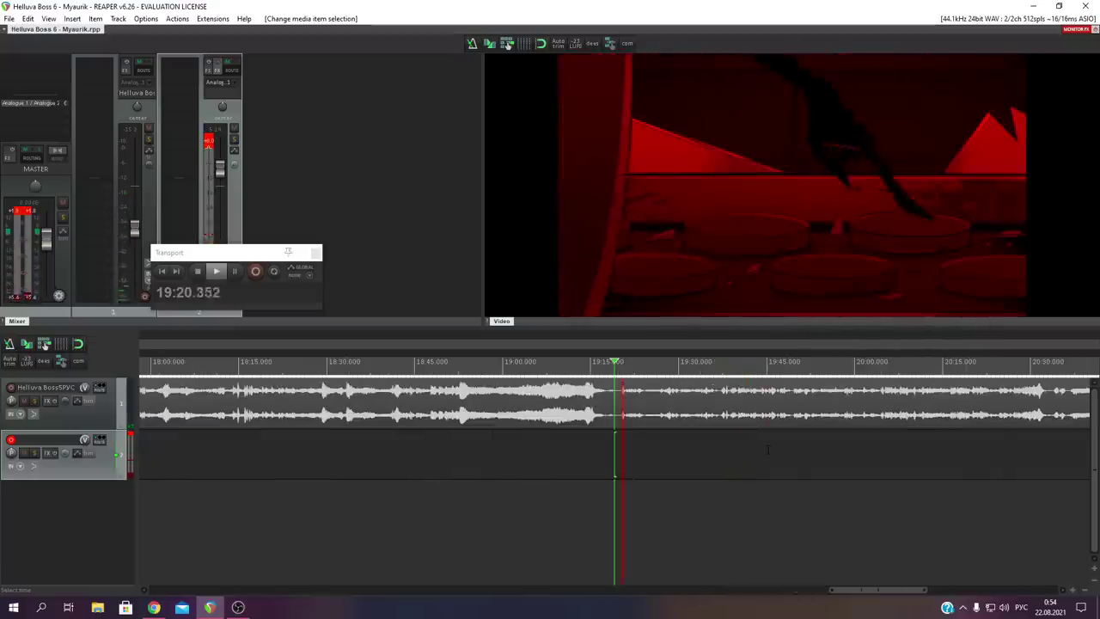
pyautogui.click(641, 445)
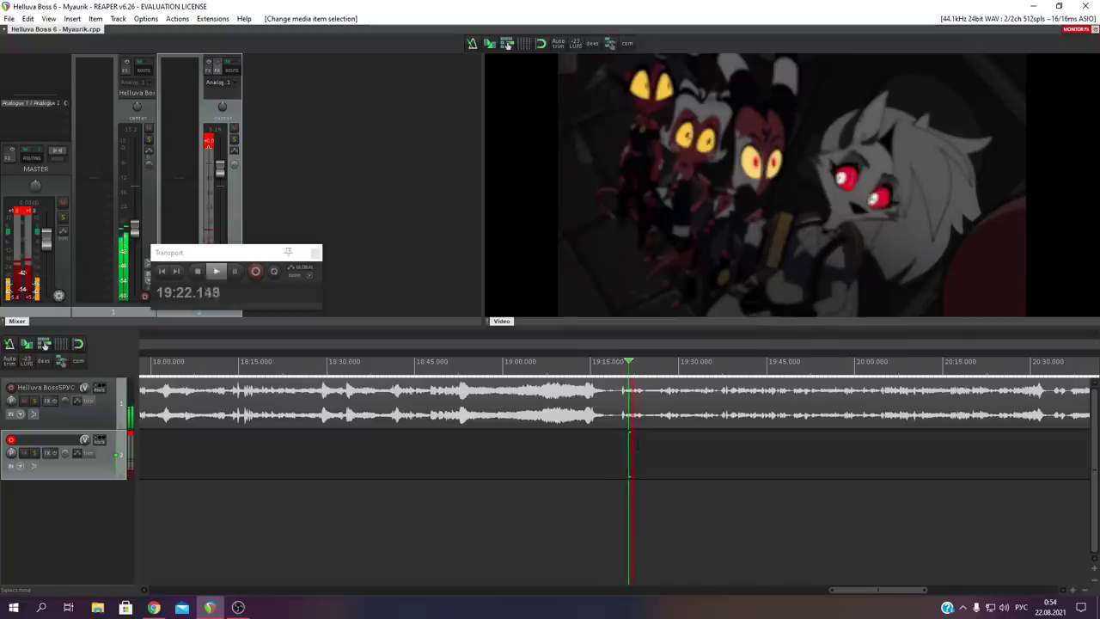
pyautogui.press('=')
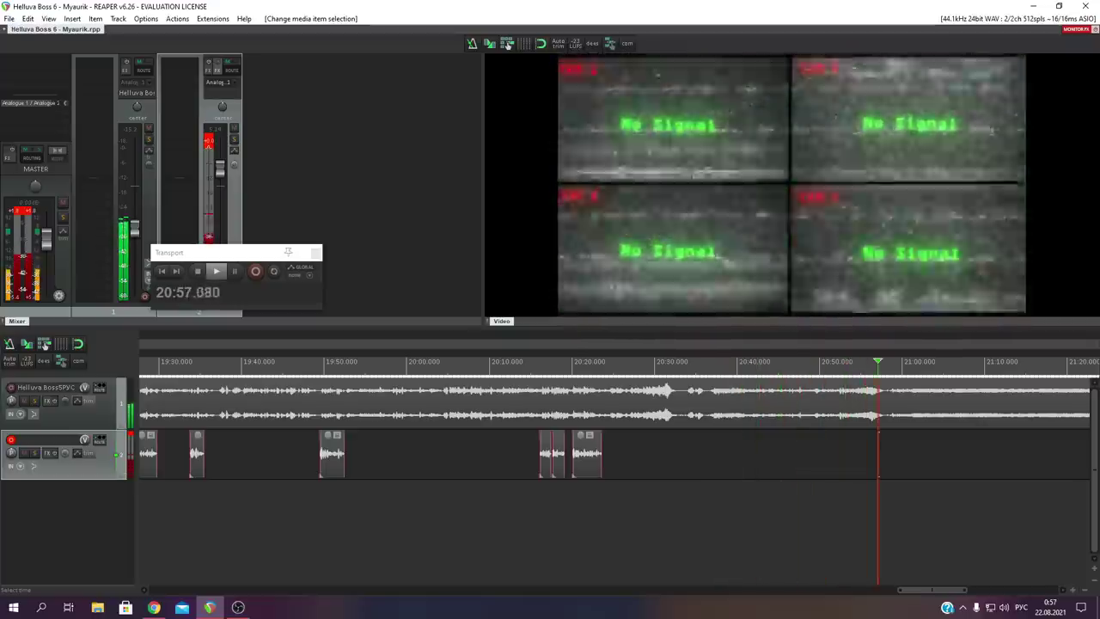
# - Place the edit cursor just after the last voice take, at about 20:25
pyautogui.press('-')
pyautogui.press('-')
pyautogui.press('-')
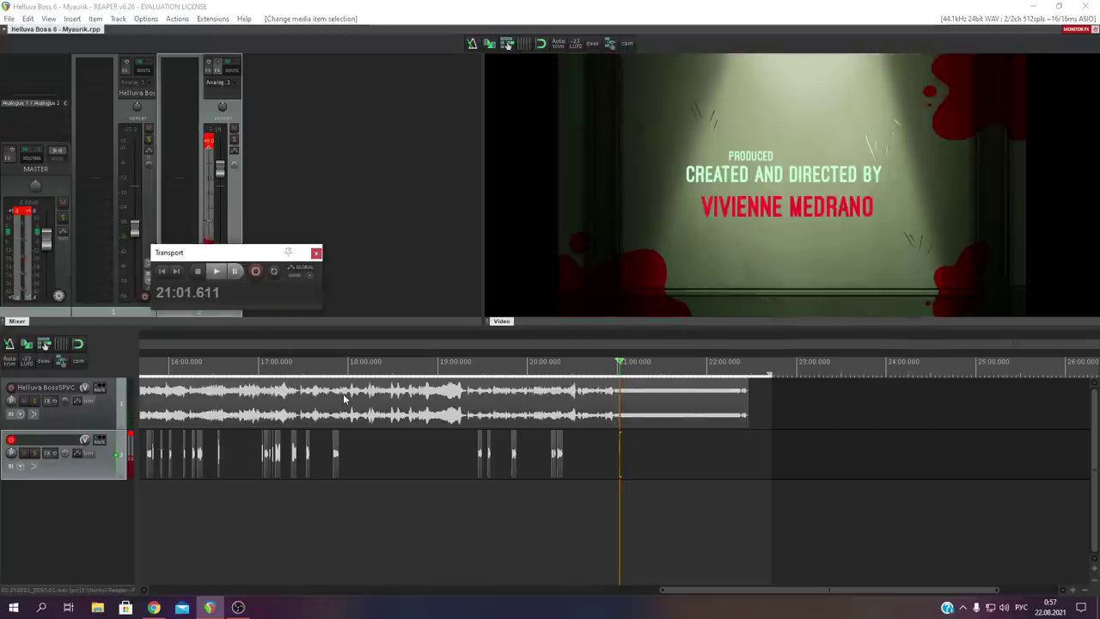
pyautogui.press('-')
pyautogui.click(586, 447)
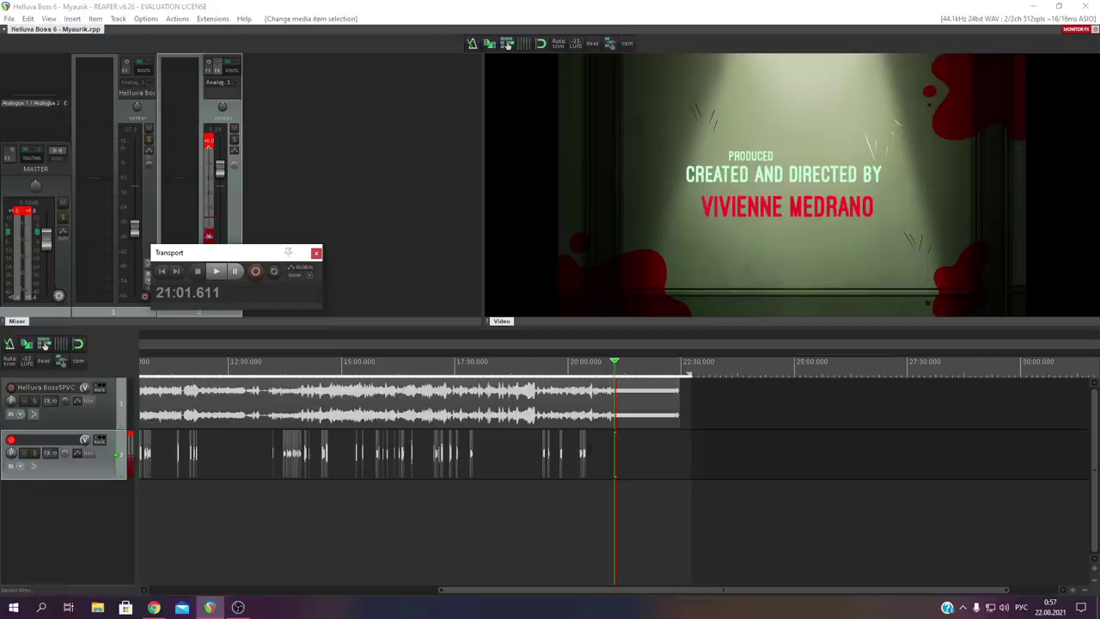
pyautogui.scroll(4, 601, 413)
pyautogui.click(617, 391)
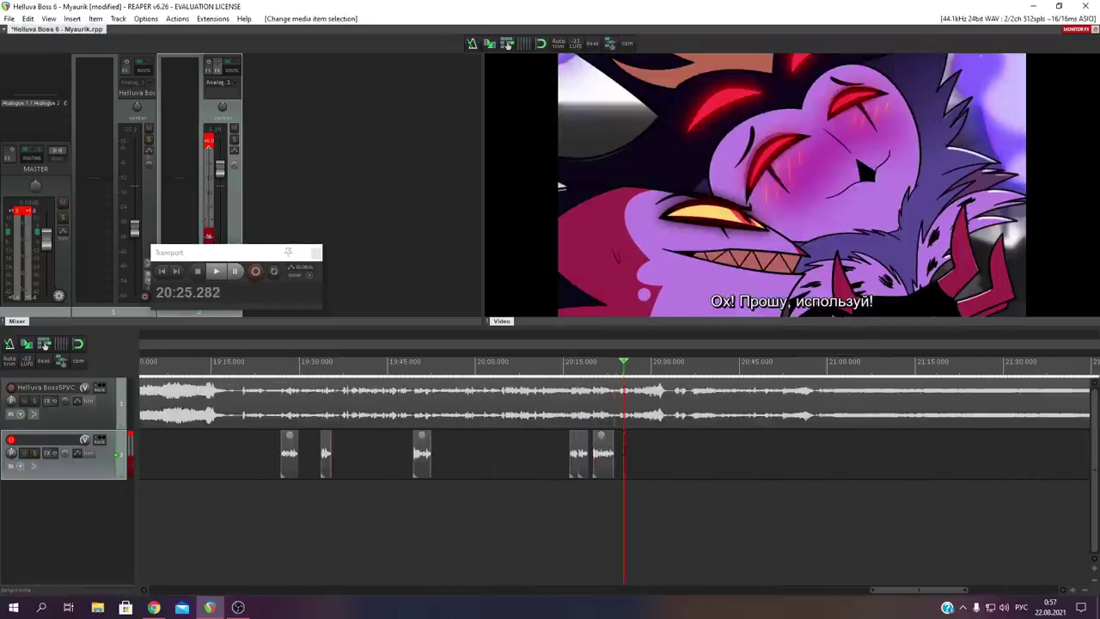
# - Shorten the time selection so it ends just after the last voice take, at about 20:25
pyautogui.scroll(-1, 623, 391)
pyautogui.moveTo(617, 392); pyautogui.dragTo(151, 387)
pyautogui.scroll(-3, 344, 404)
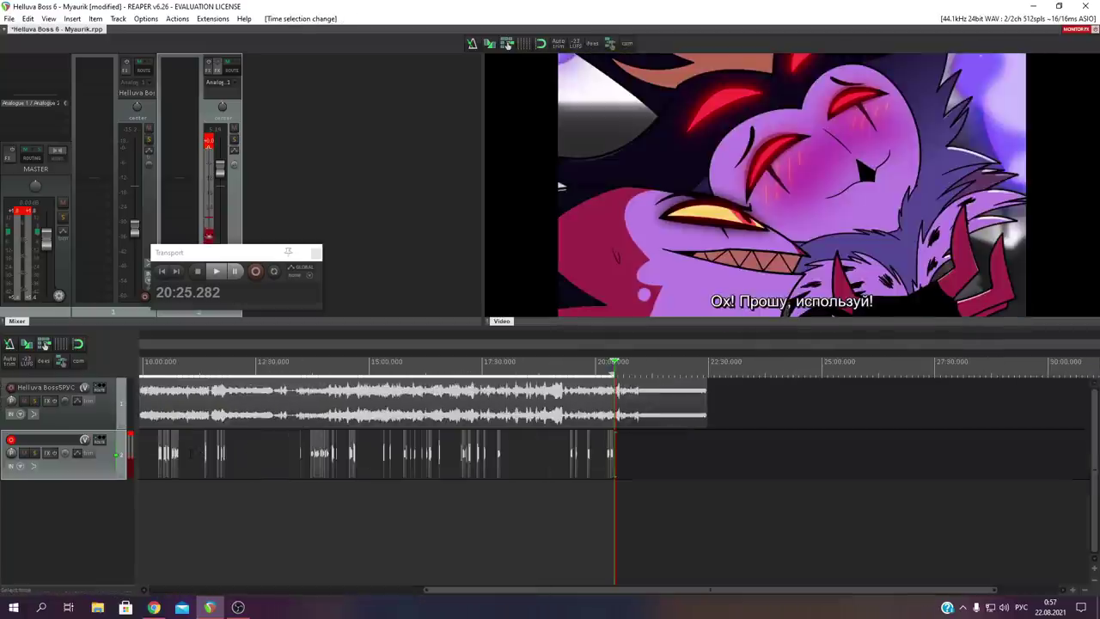
pyautogui.scroll(4, 96, 430)
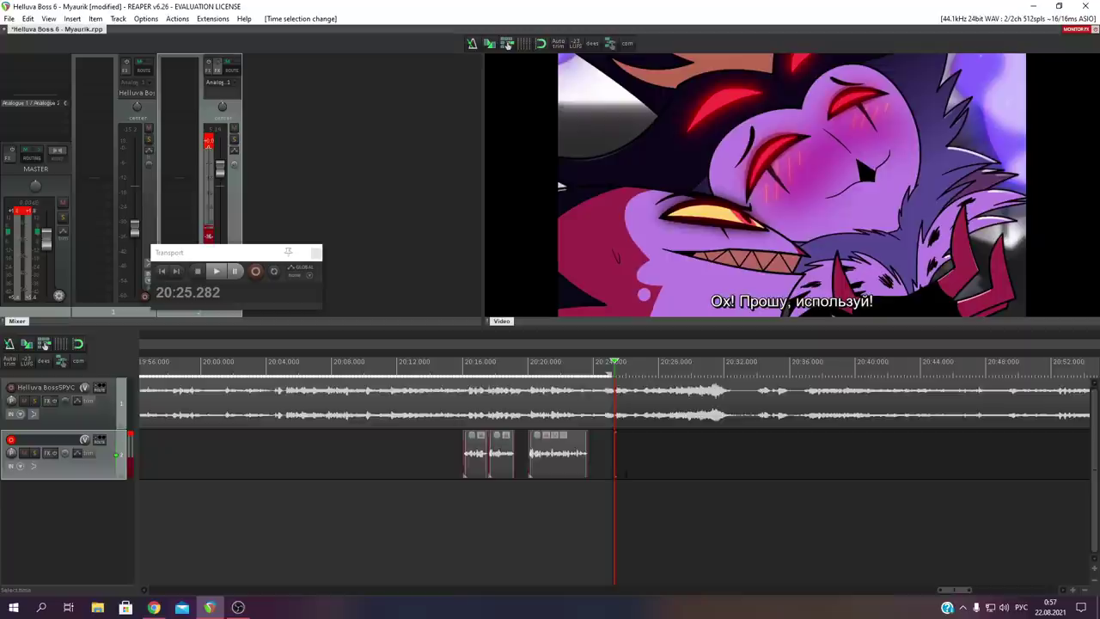
pyautogui.scroll(-2, 96, 430)
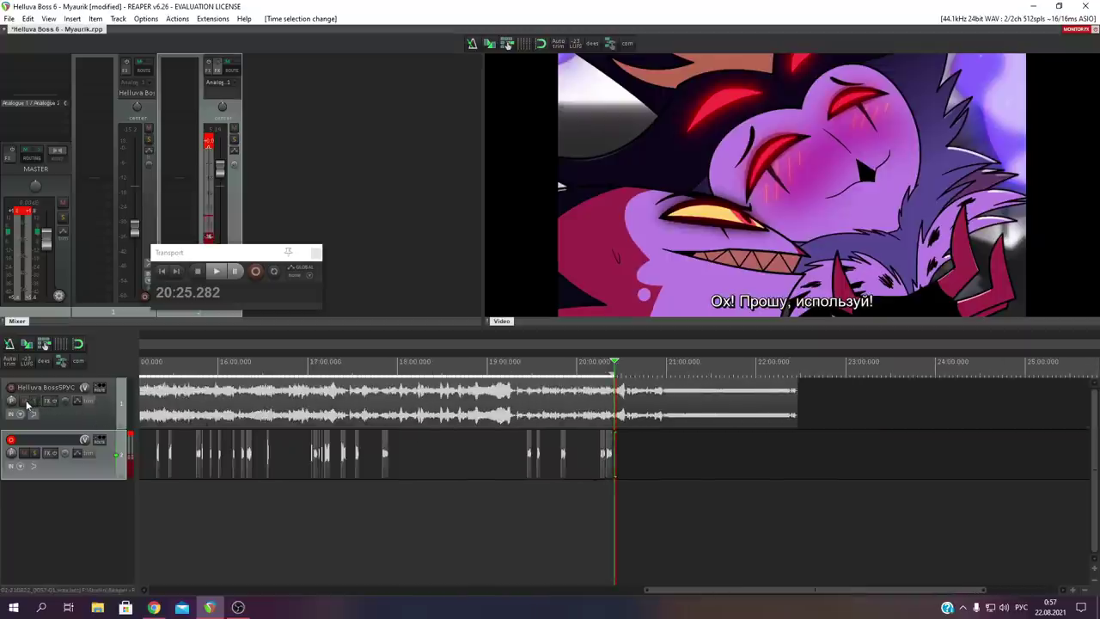
# - Mute the first track containing the original Helluva Boss video audio
pyautogui.click(24, 401)
pyautogui.scroll(2, 547, 493)
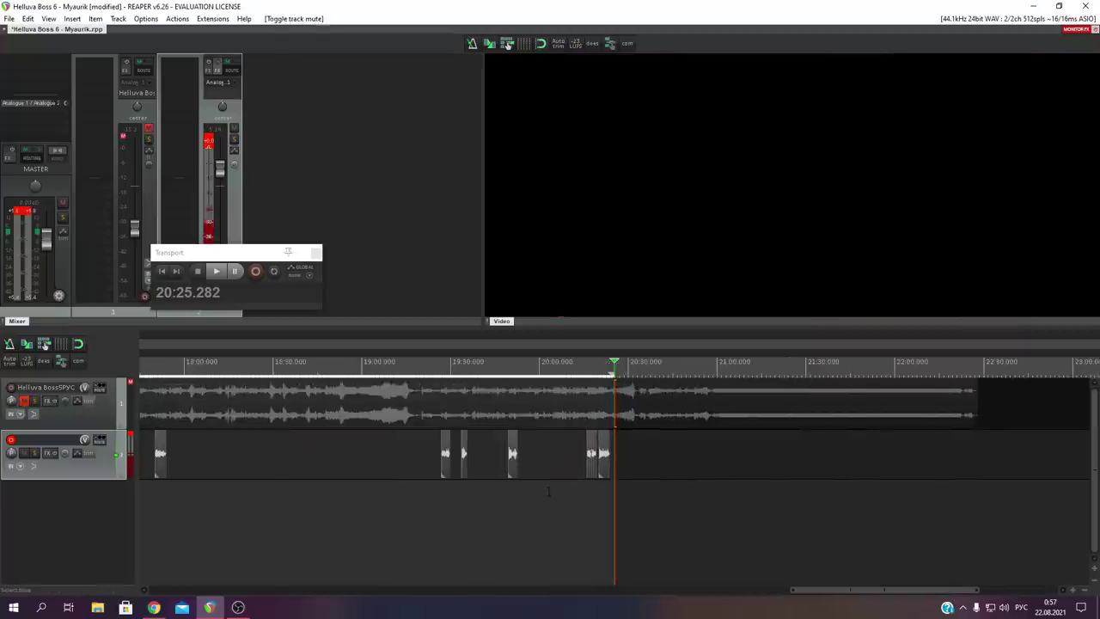
pyautogui.scroll(-3, 548, 491)
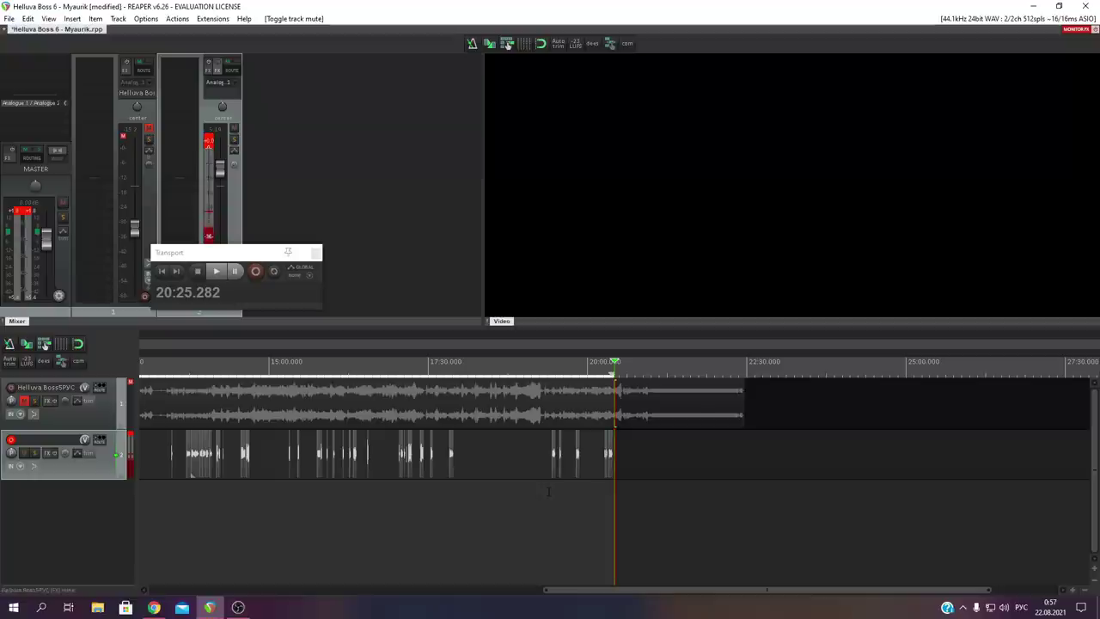